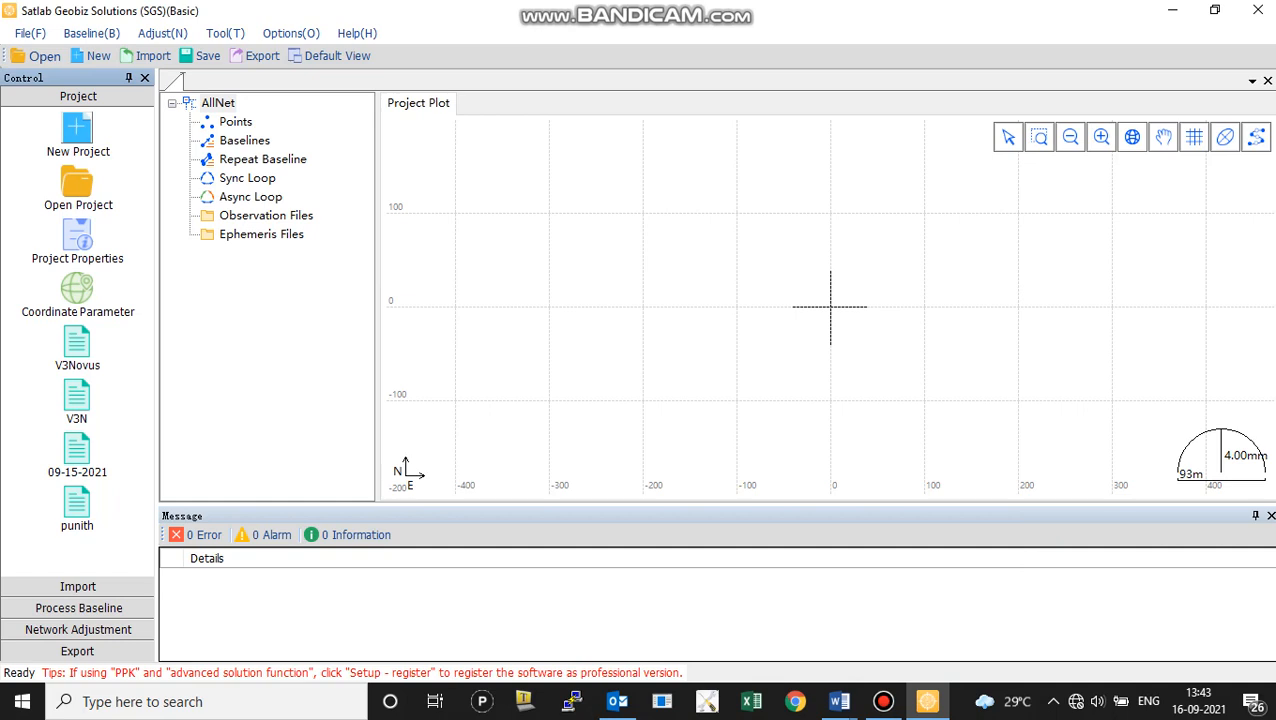
Create a new project named po1 in the default SGS Project directory
left_click(77, 128)
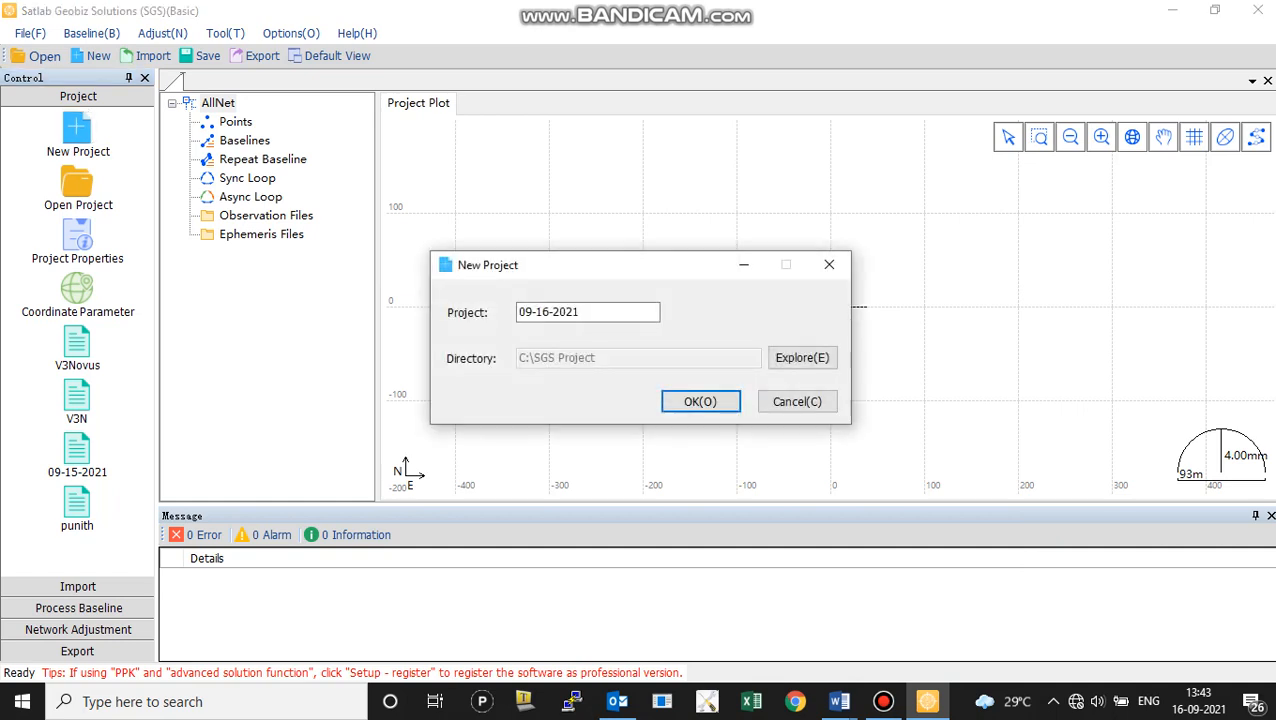
left_click(581, 312)
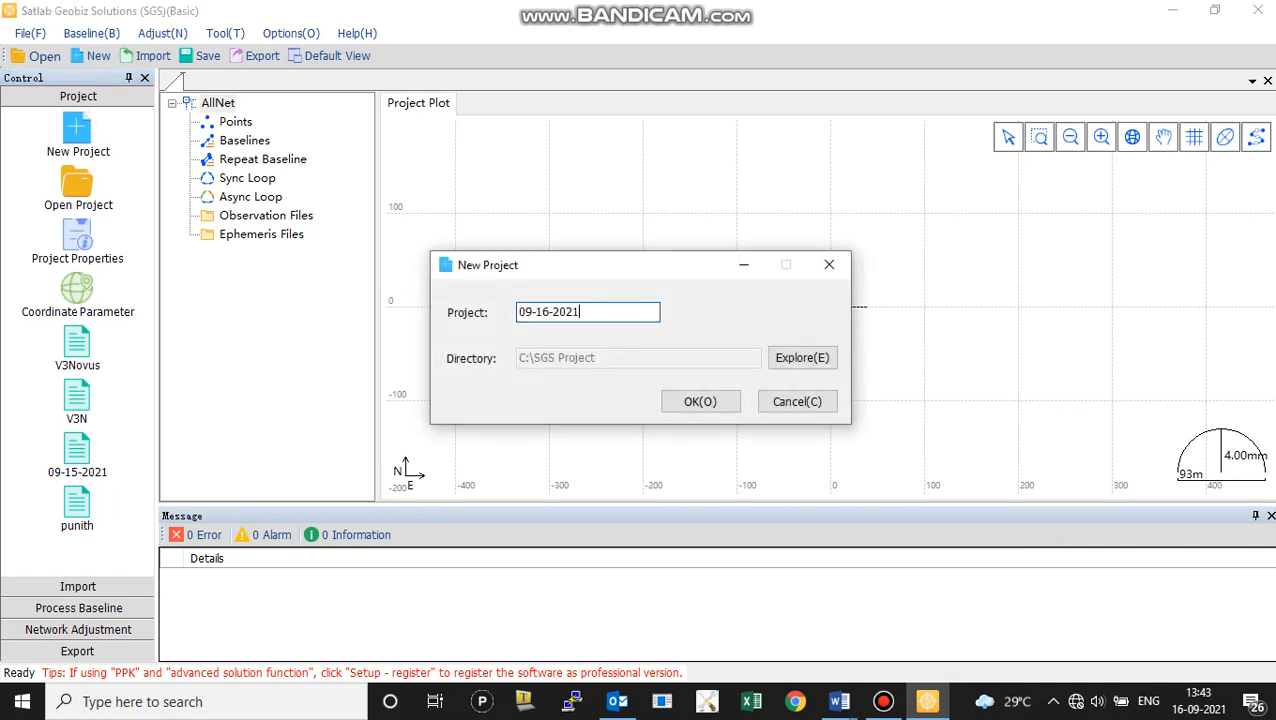
key("BackSpace")
key("BackSpace")
key("BackSpace")
key("BackSpace")
key("BackSpace")
key("BackSpace")
key("BackSpace")
key("BackSpace")
key("BackSpace")
key("BackSpace")
type("po1")
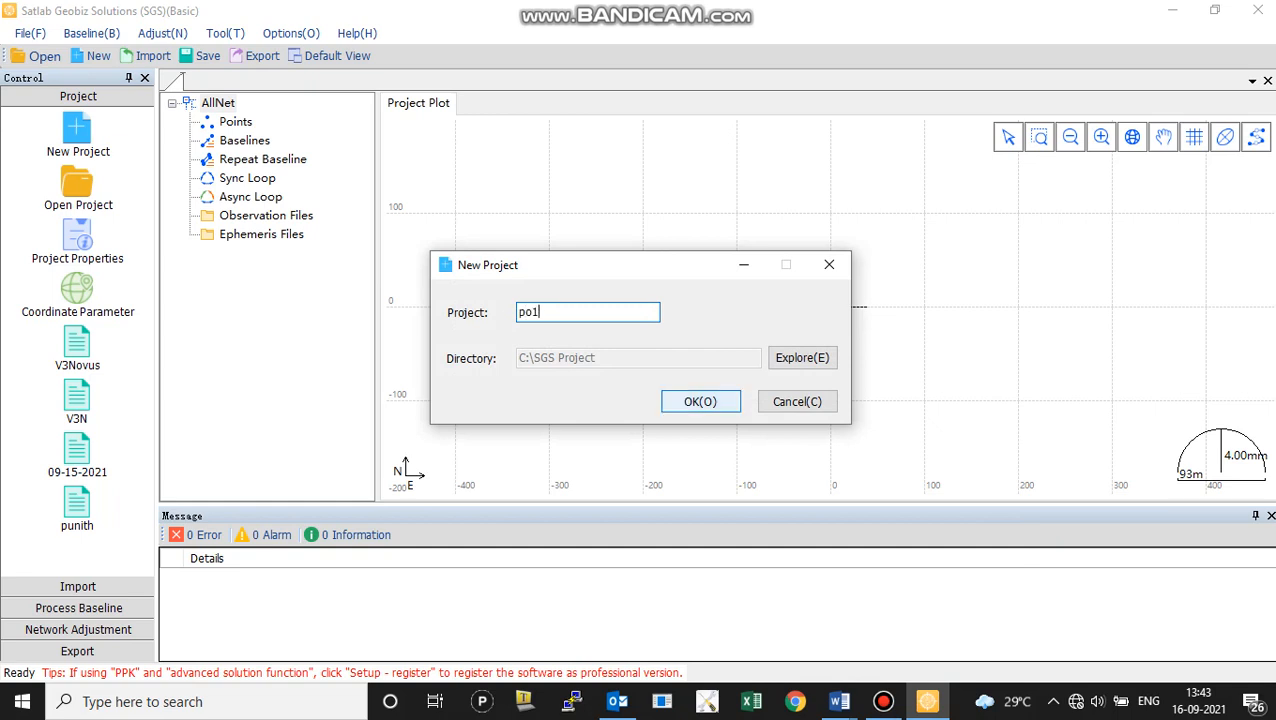
left_click(700, 401)
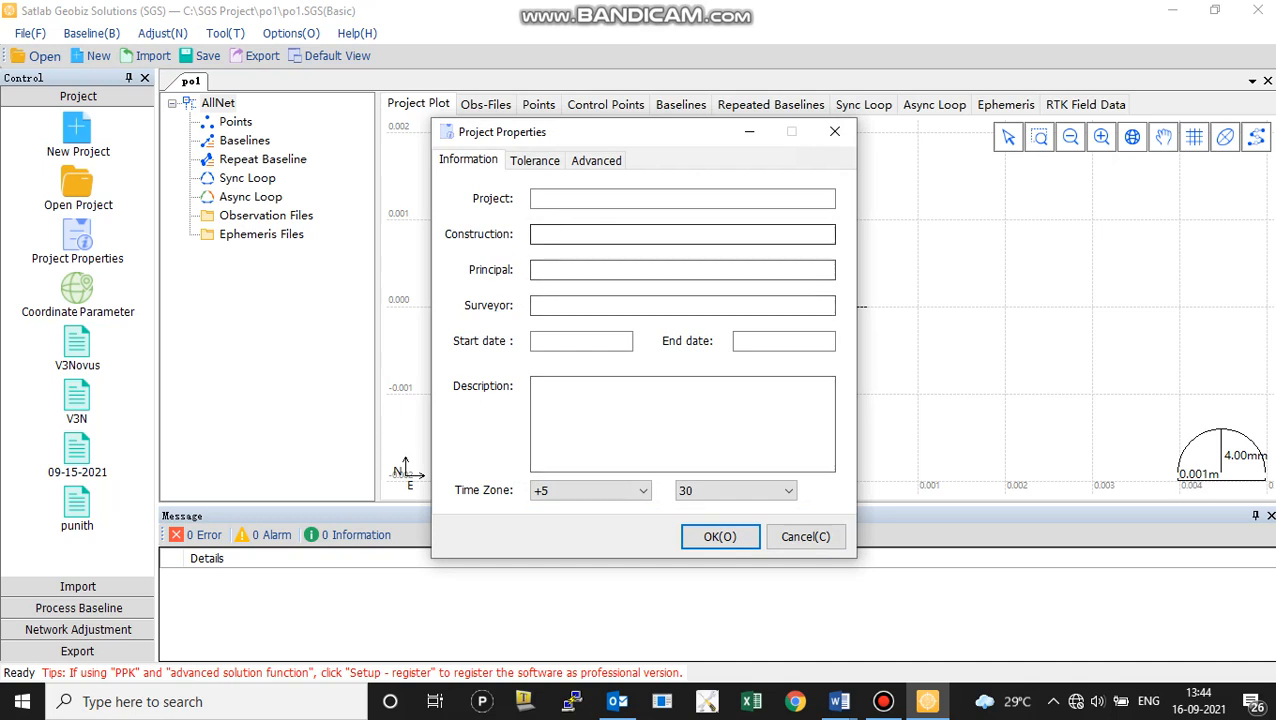
Fill in the project information with project p1, construction tree, principal agri and the surveyor's name
left_click(682, 199)
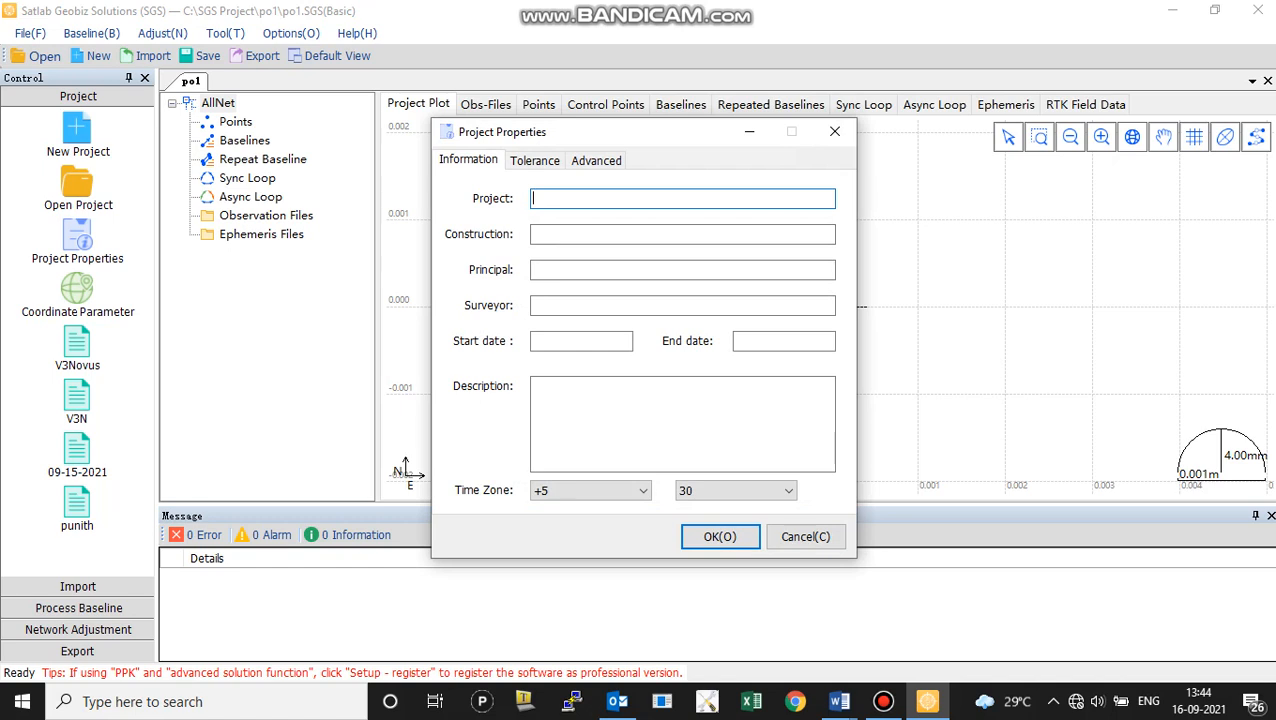
type("p1")
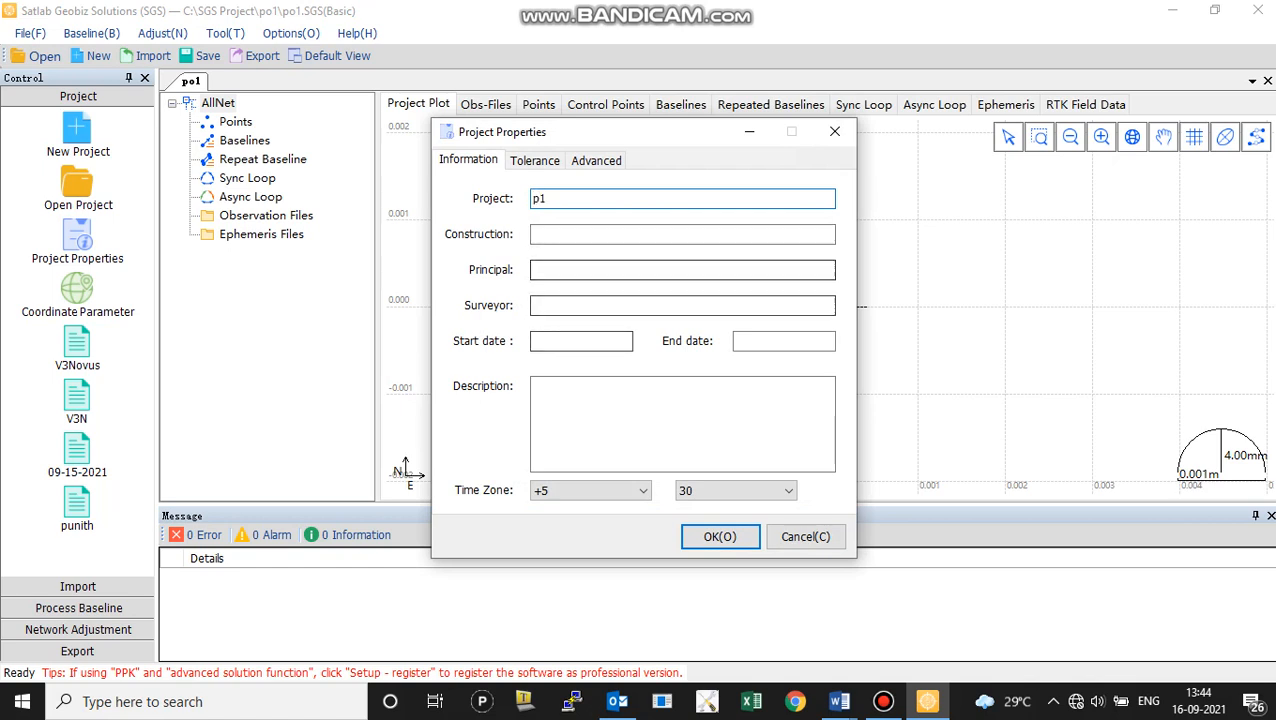
left_click(600, 234)
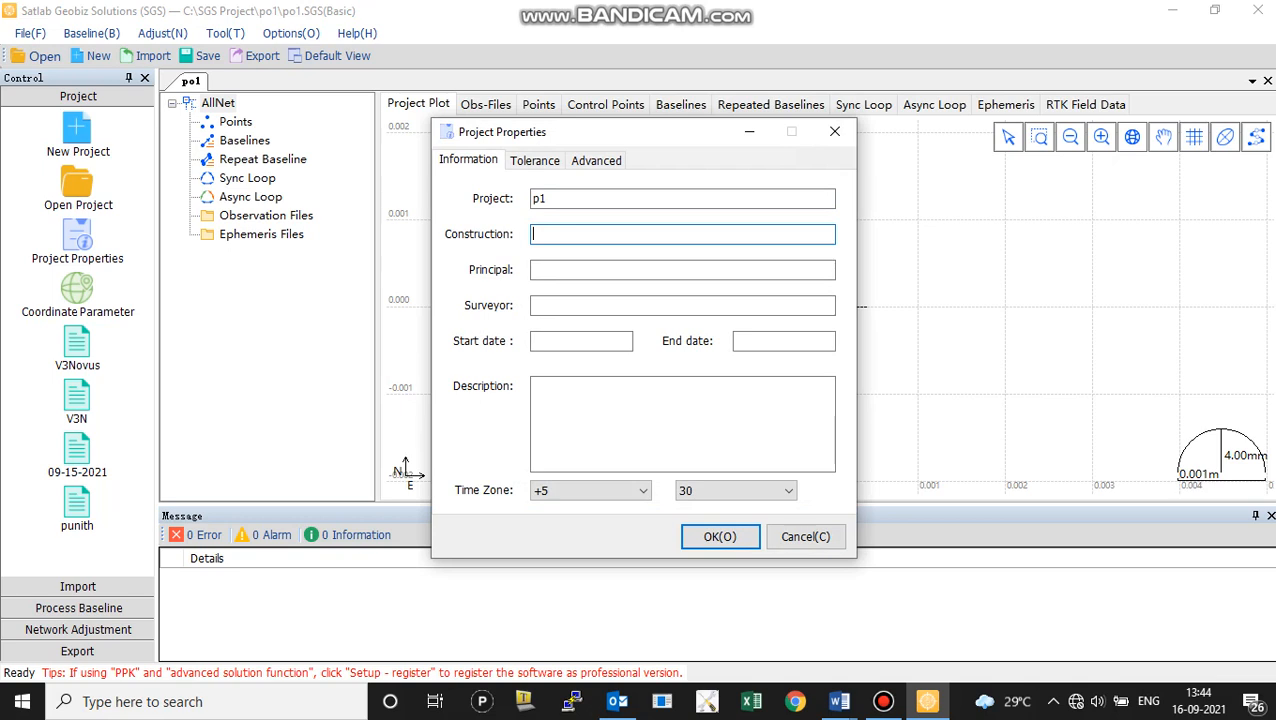
type("tree")
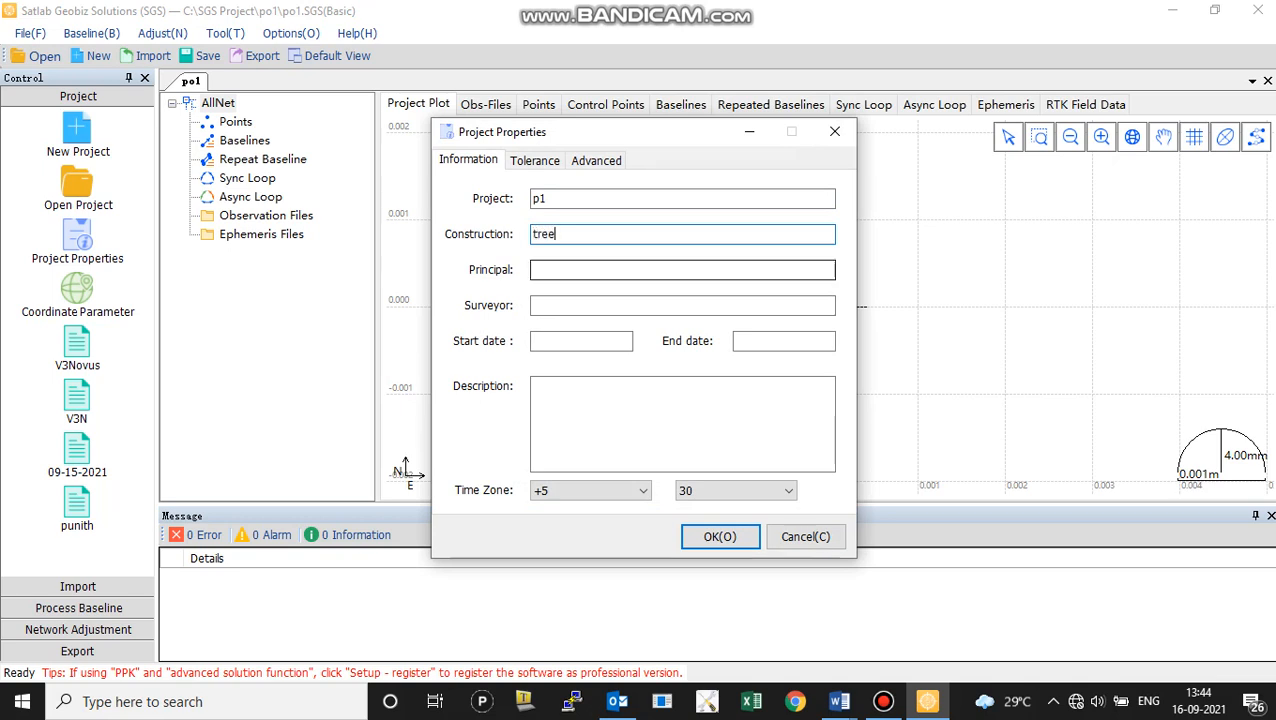
left_click(682, 270)
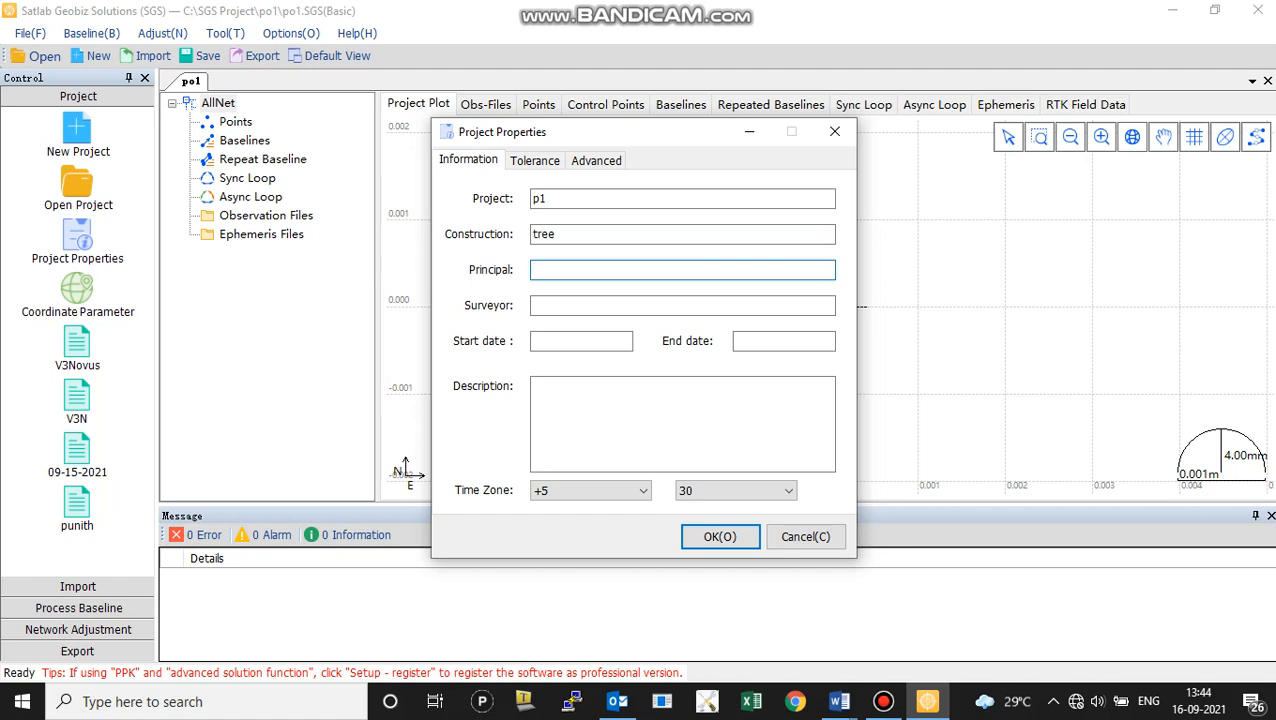
type("agri")
left_click(682, 306)
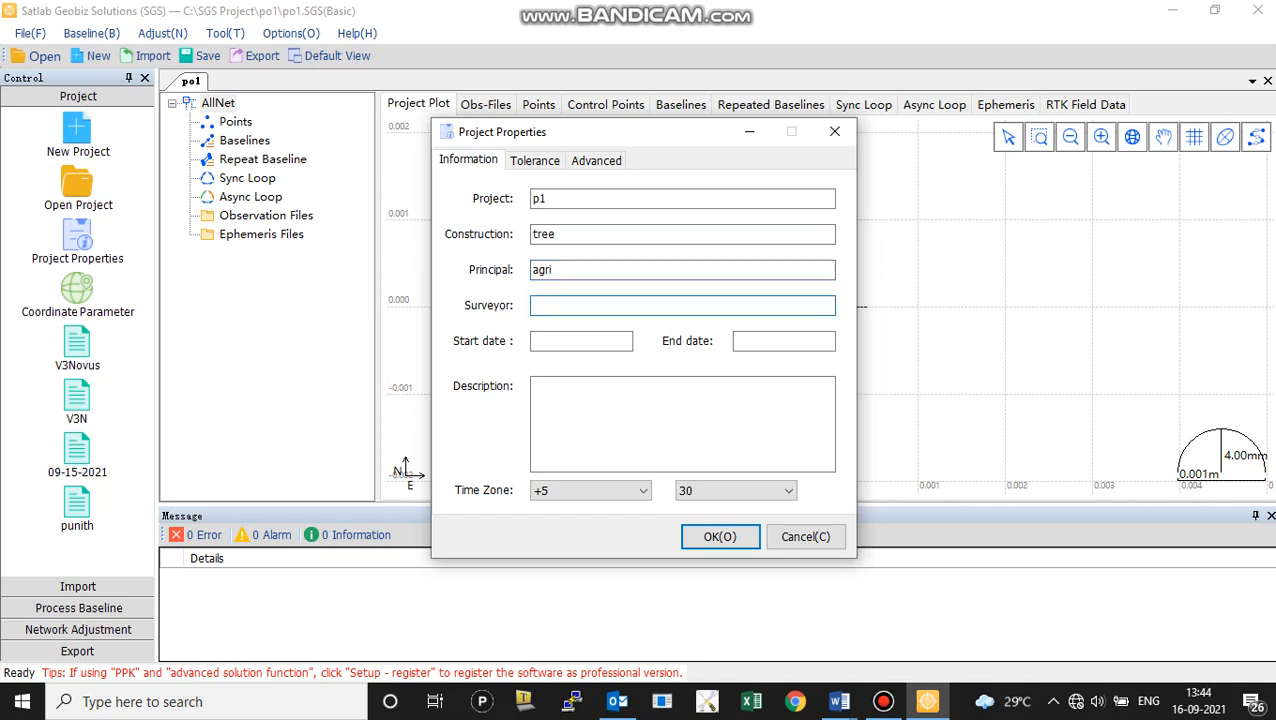
type("rahul")
Set the project's start date to 12/02/21 and its end date to 21/3/21
left_click(581, 342)
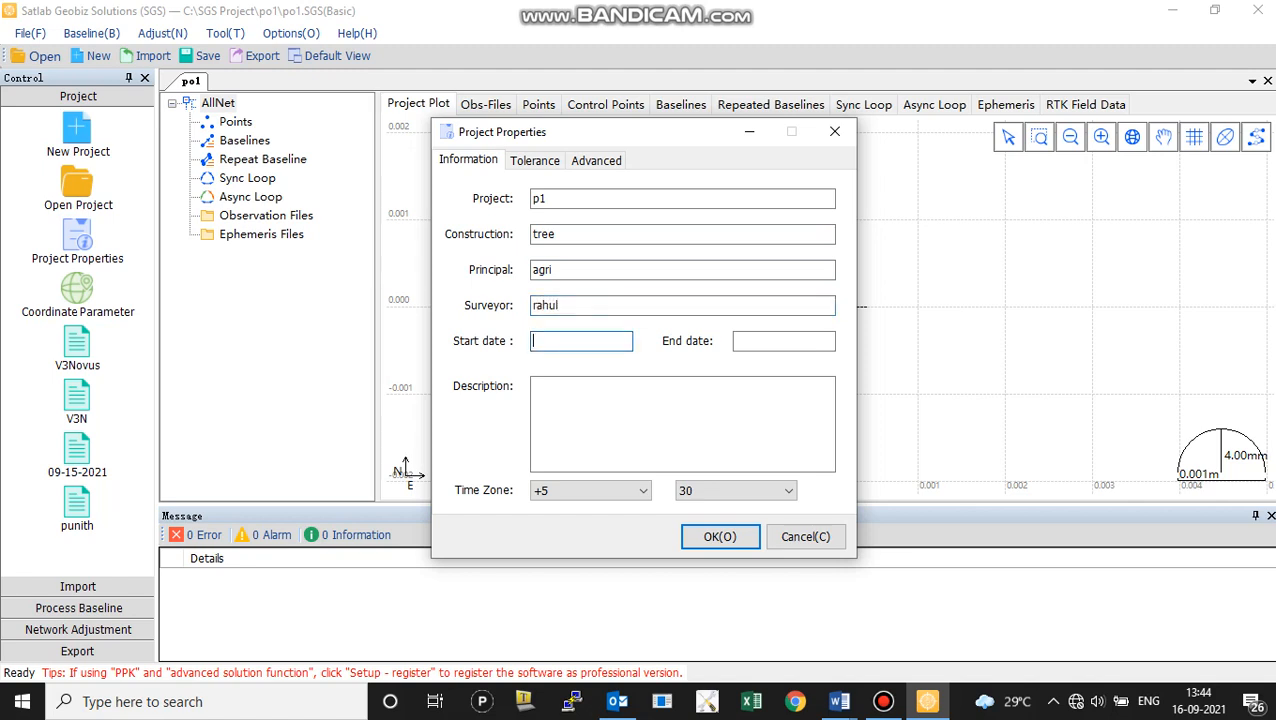
type("12/02/21")
left_click(783, 341)
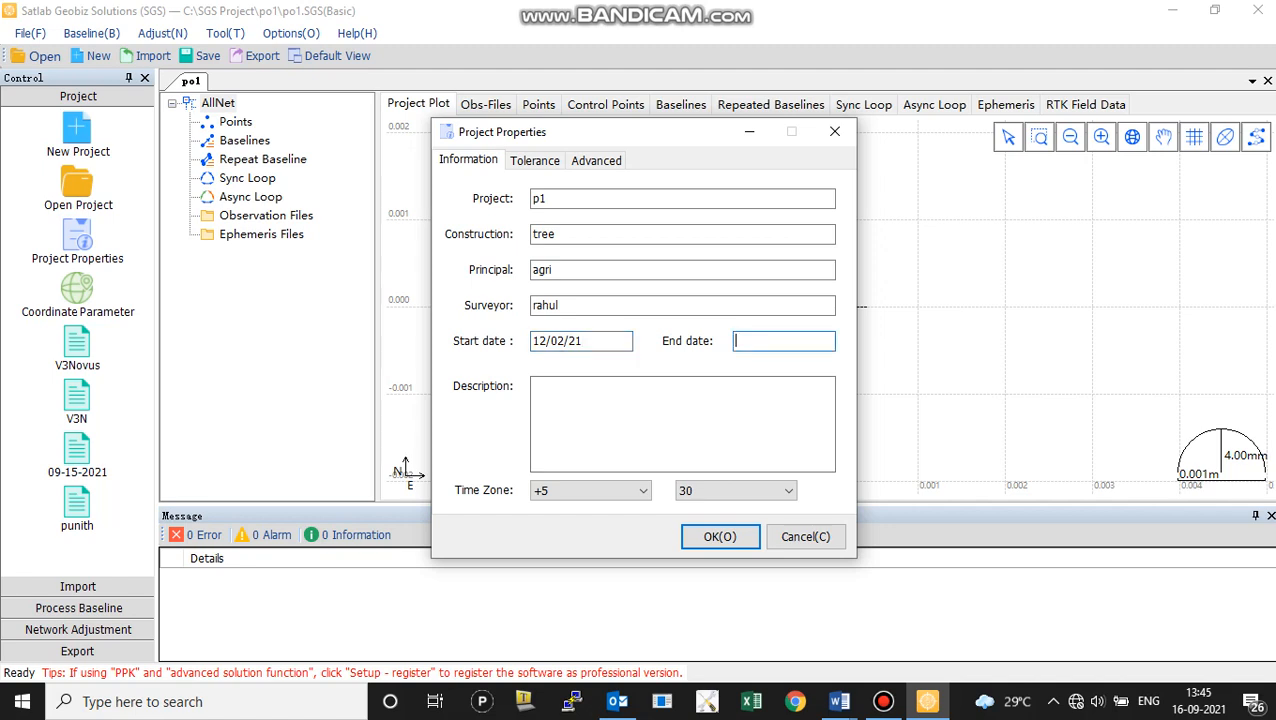
type("21/3/21")
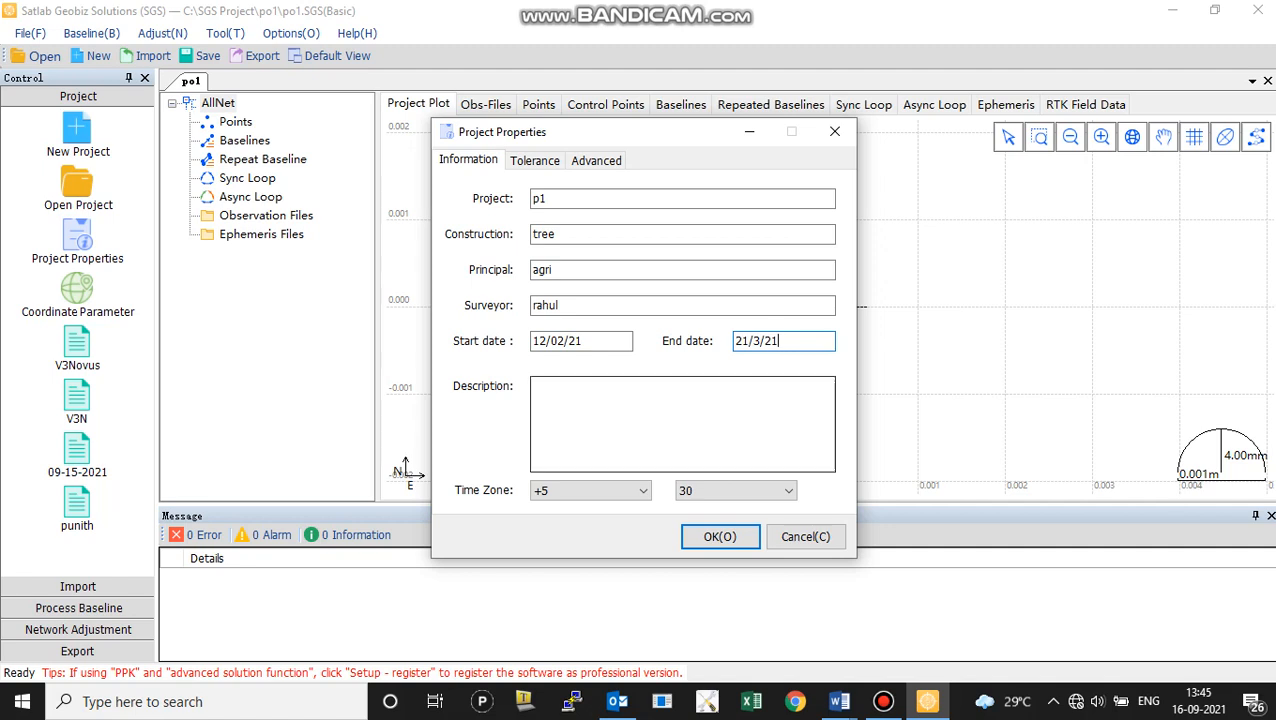
Enter xyz as the project description, choose time zone +5 hours 30 minutes, and accept the project properties
left_click(640, 415)
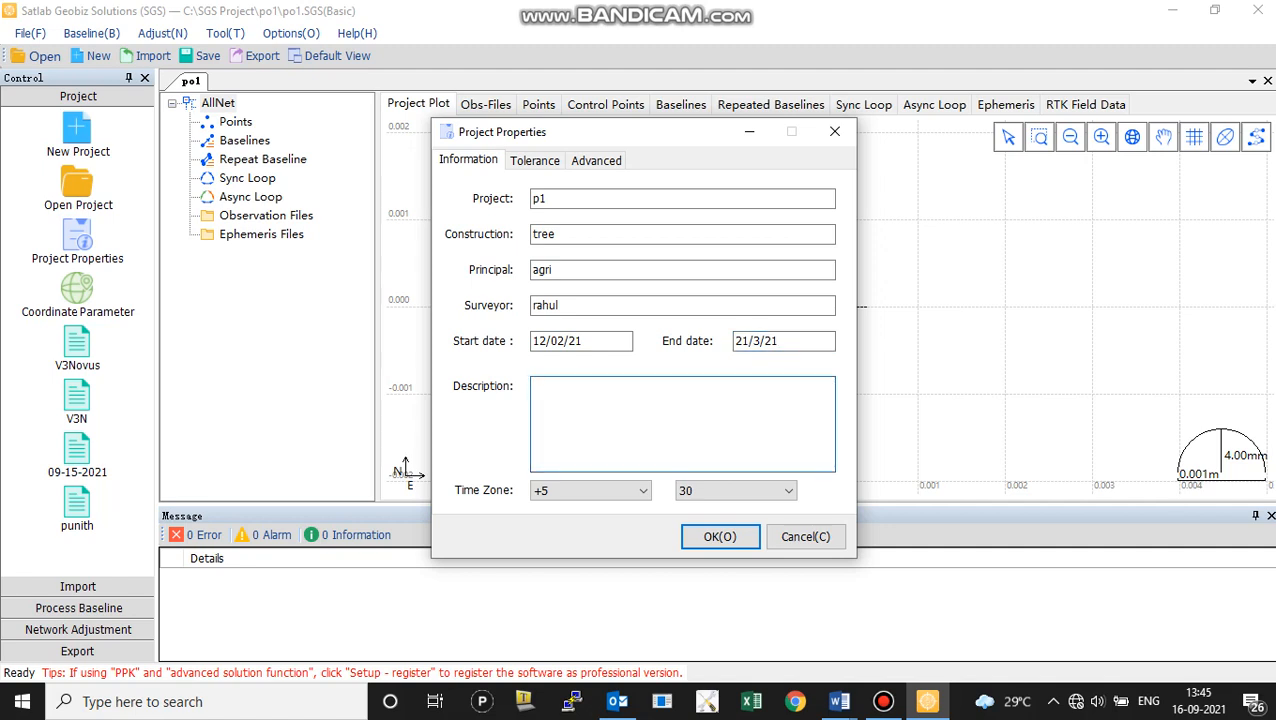
type("xyz")
left_click(642, 491)
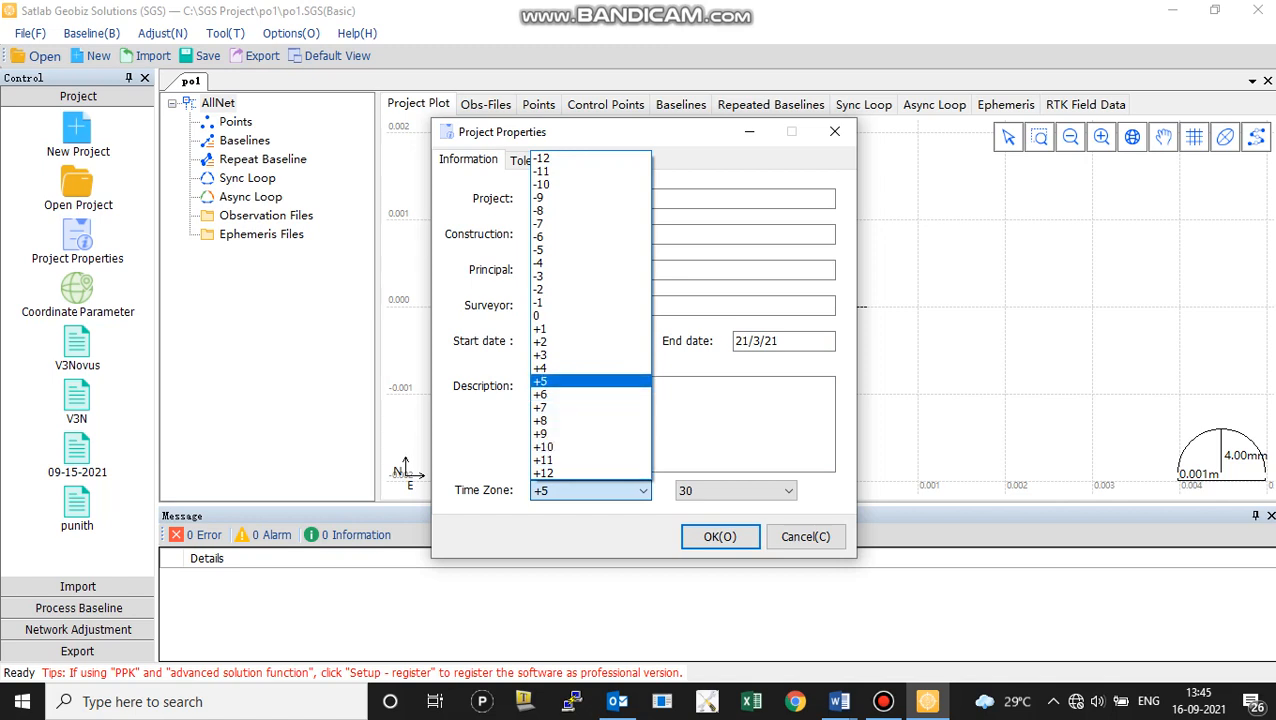
left_click(590, 381)
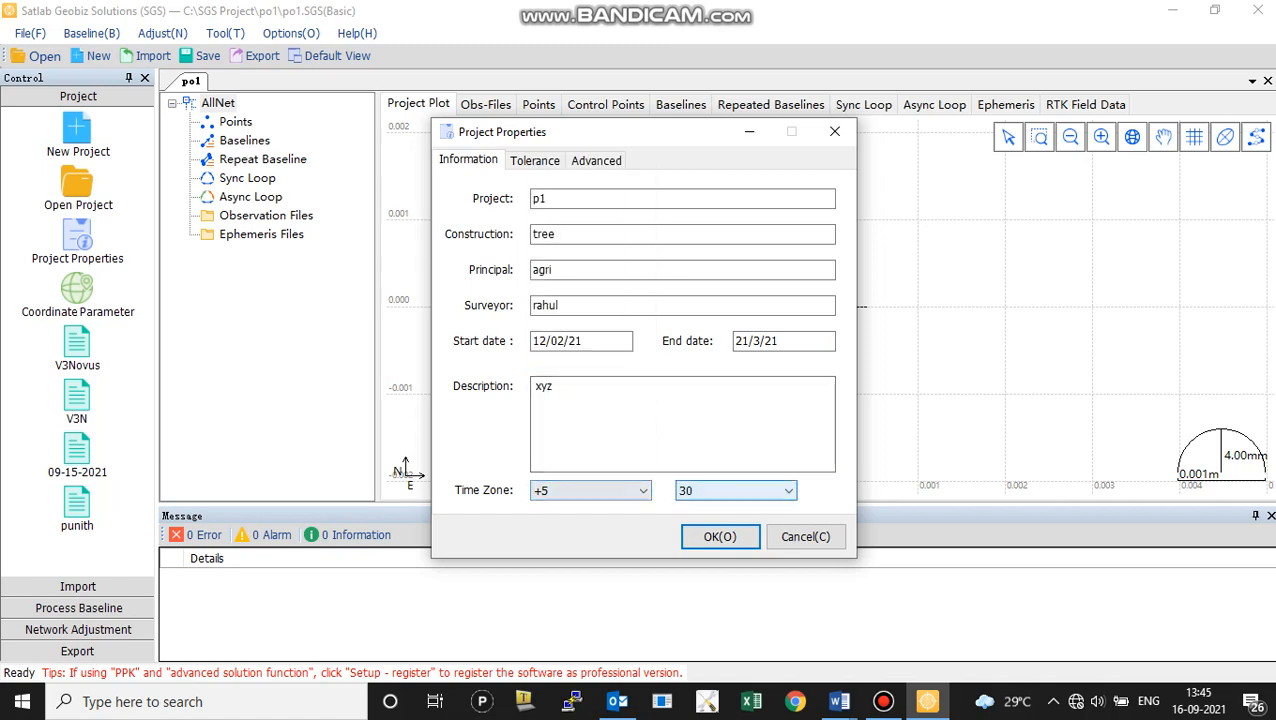
left_click(788, 490)
left_click(735, 535)
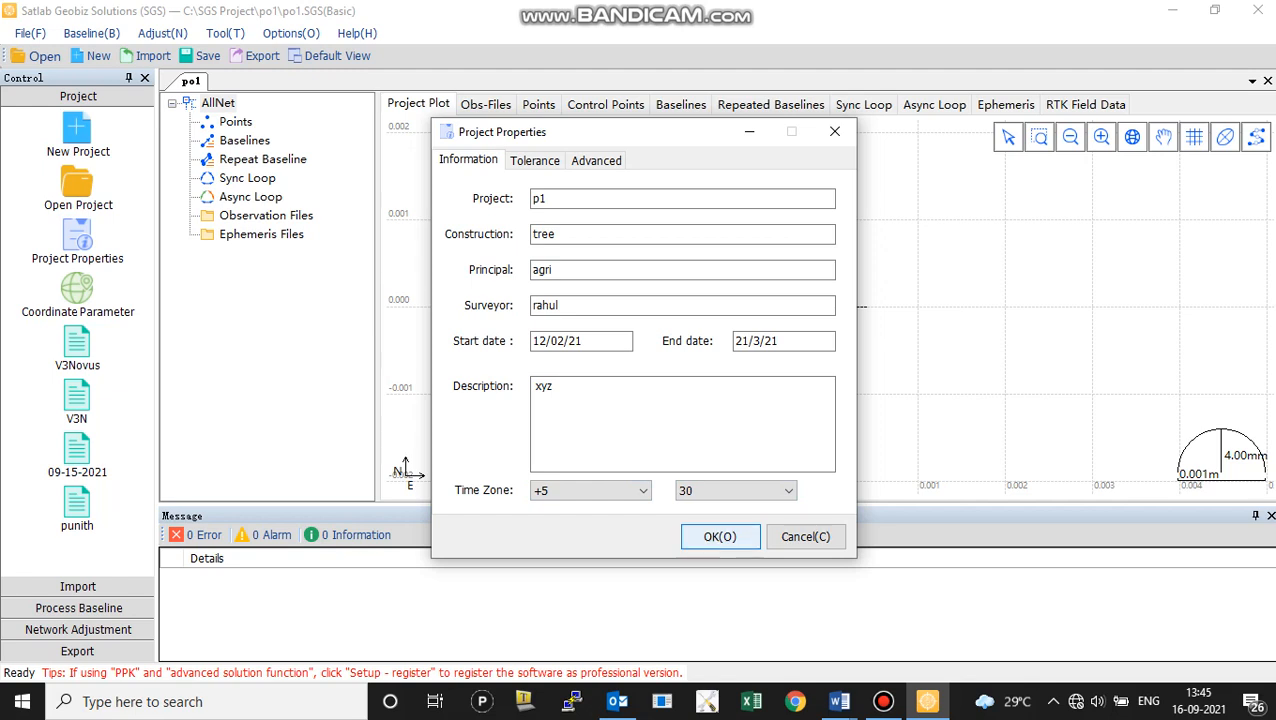
left_click(720, 536)
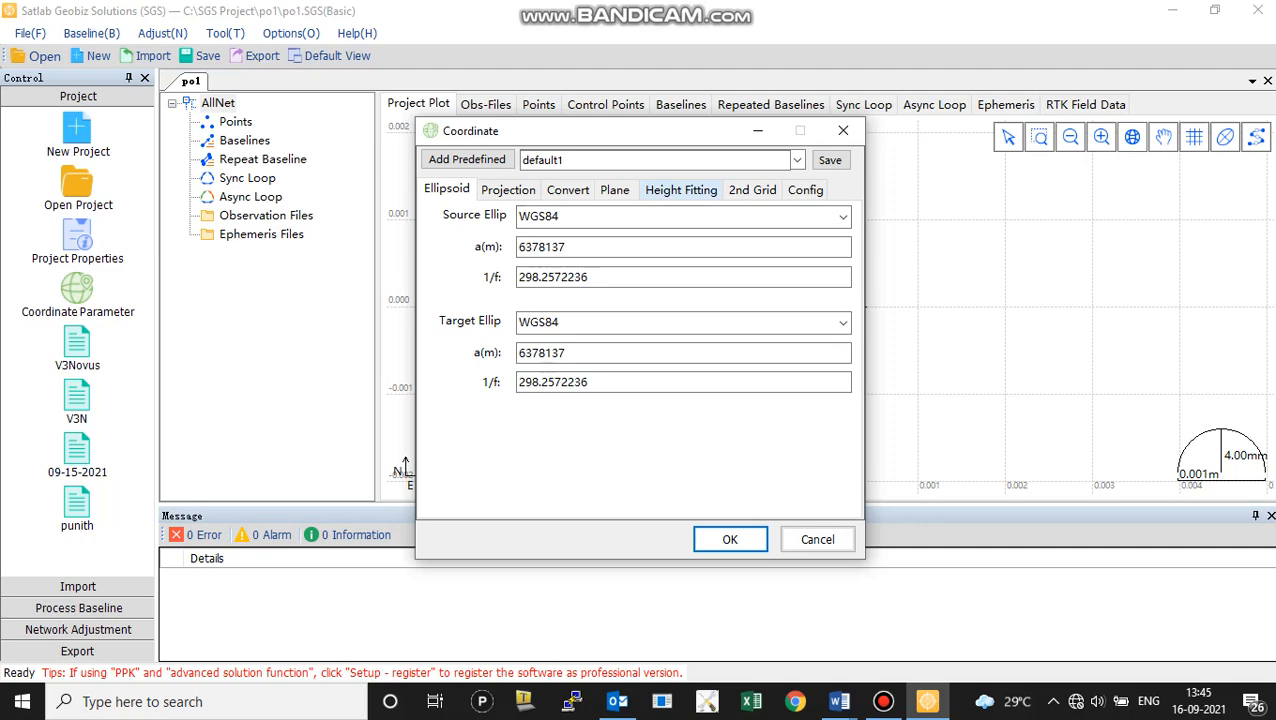
Set the coordinate system's height fitting to the Grid model with type EGM96.ggf and accept the coordinate parameters
left_click(681, 189)
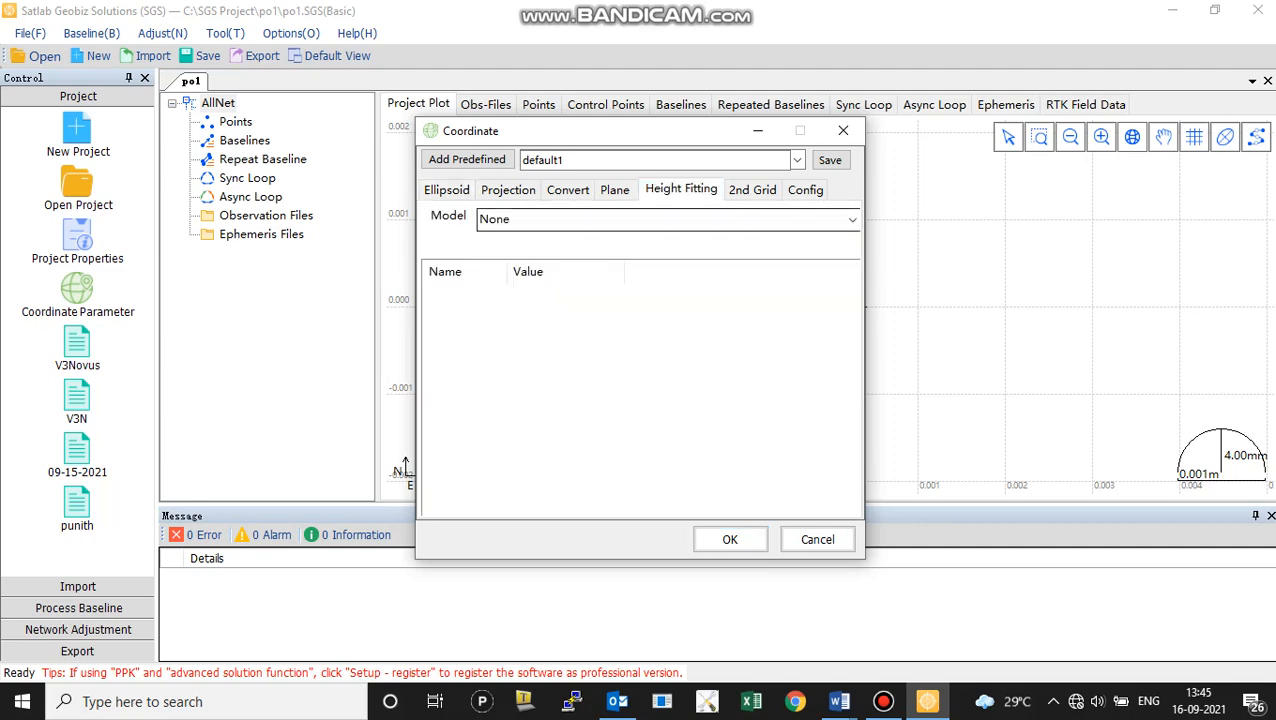
left_click(883, 701)
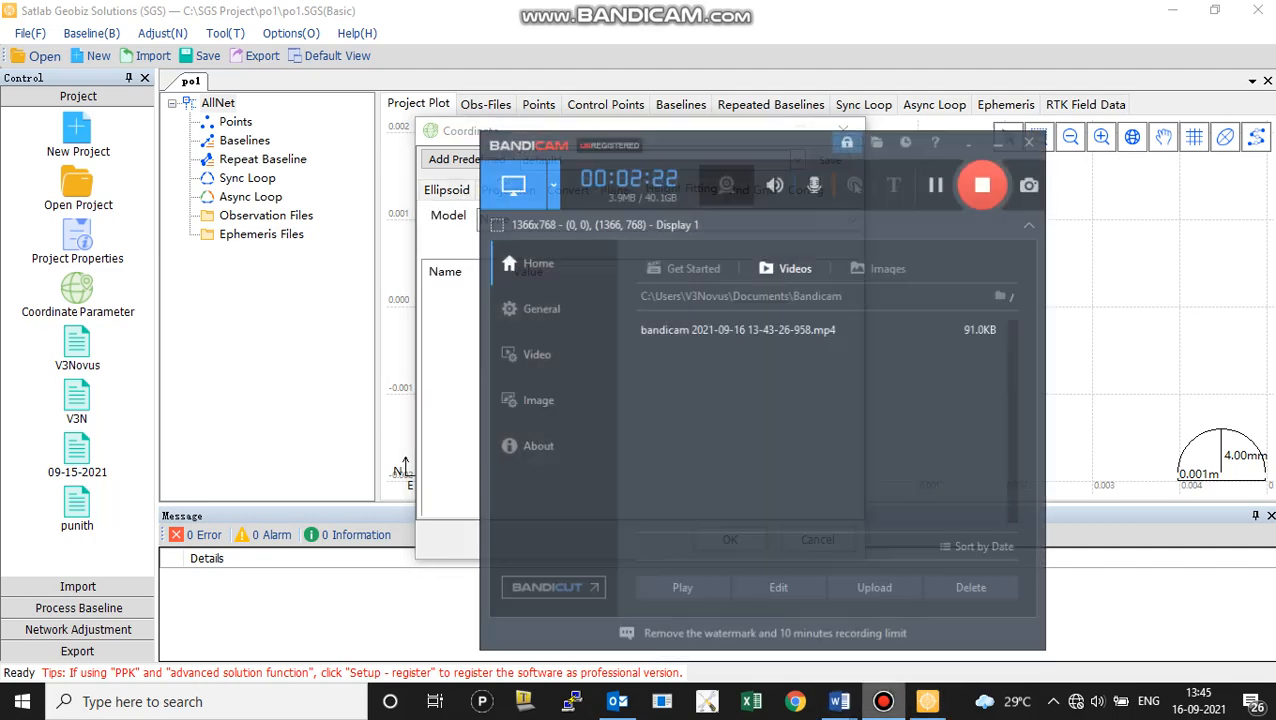
left_click(935, 169)
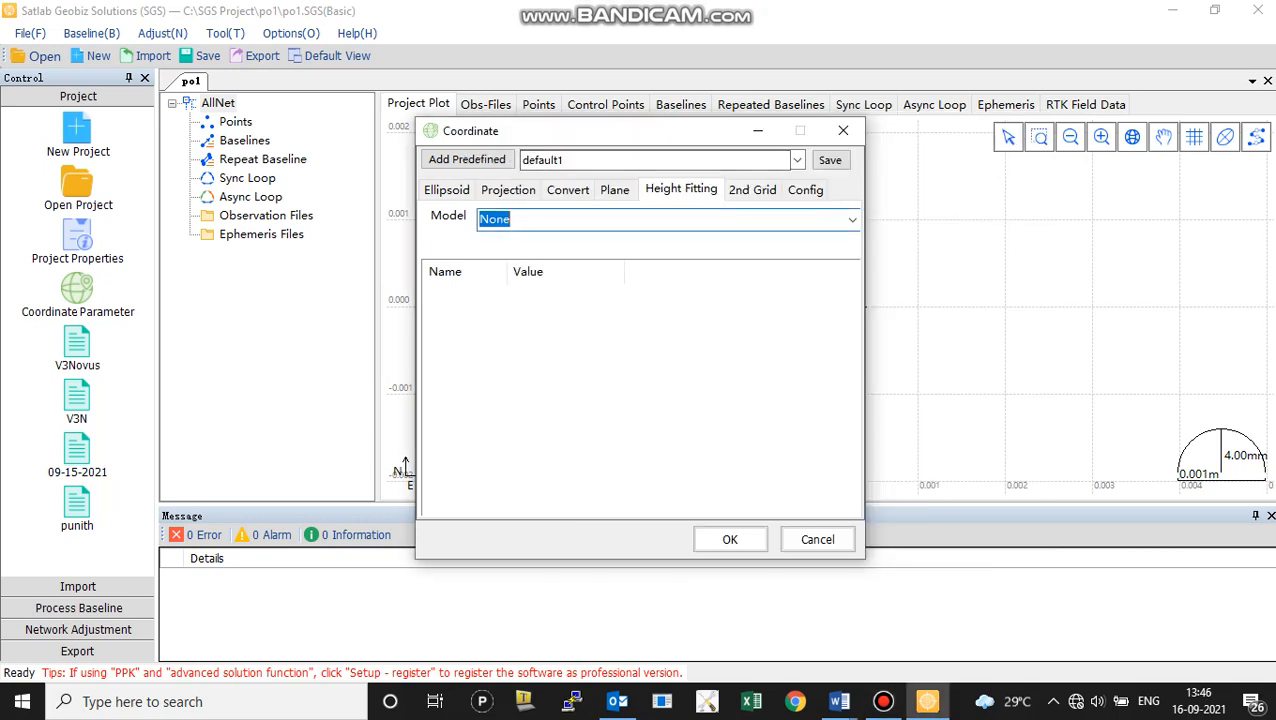
left_click(852, 220)
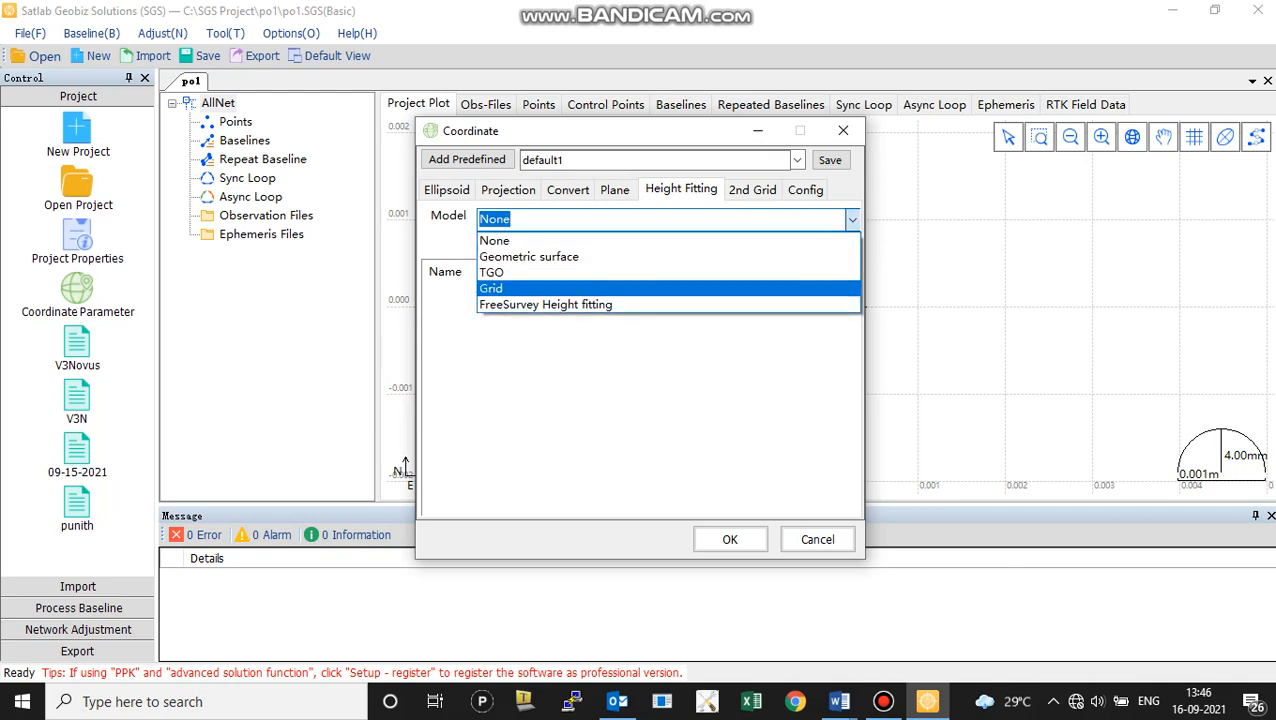
key("Return")
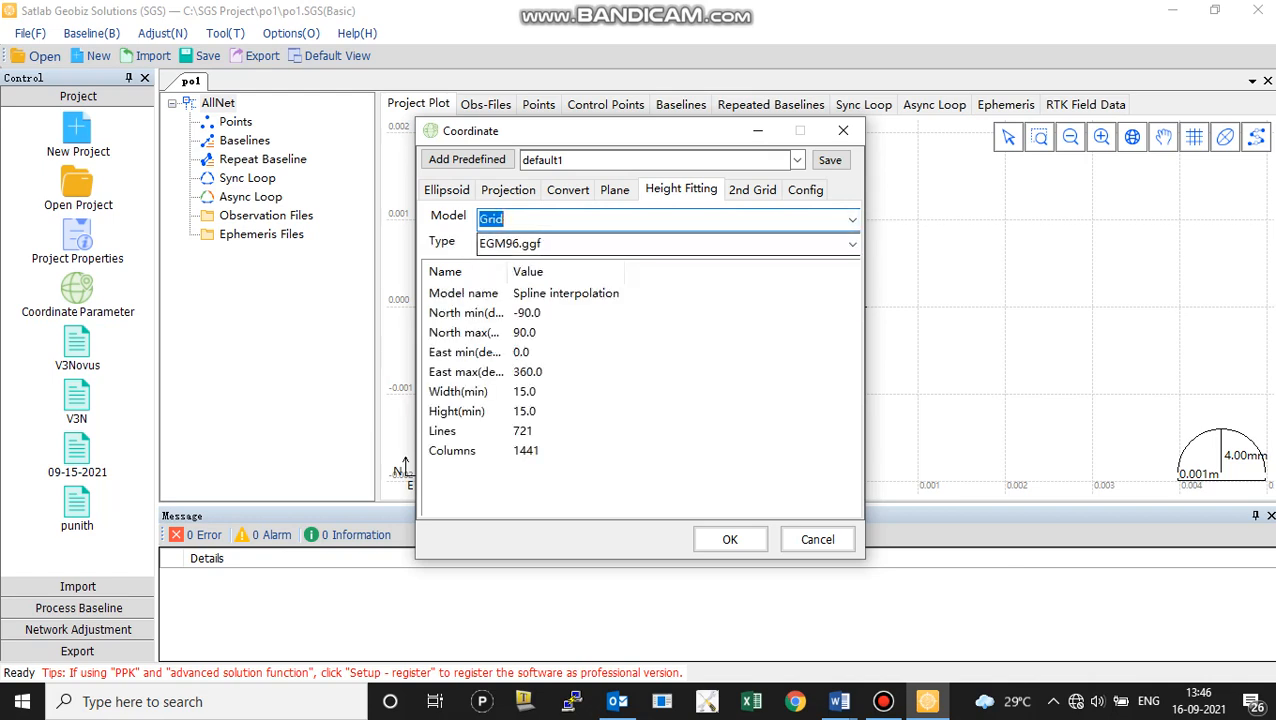
key("Tab")
left_click(852, 244)
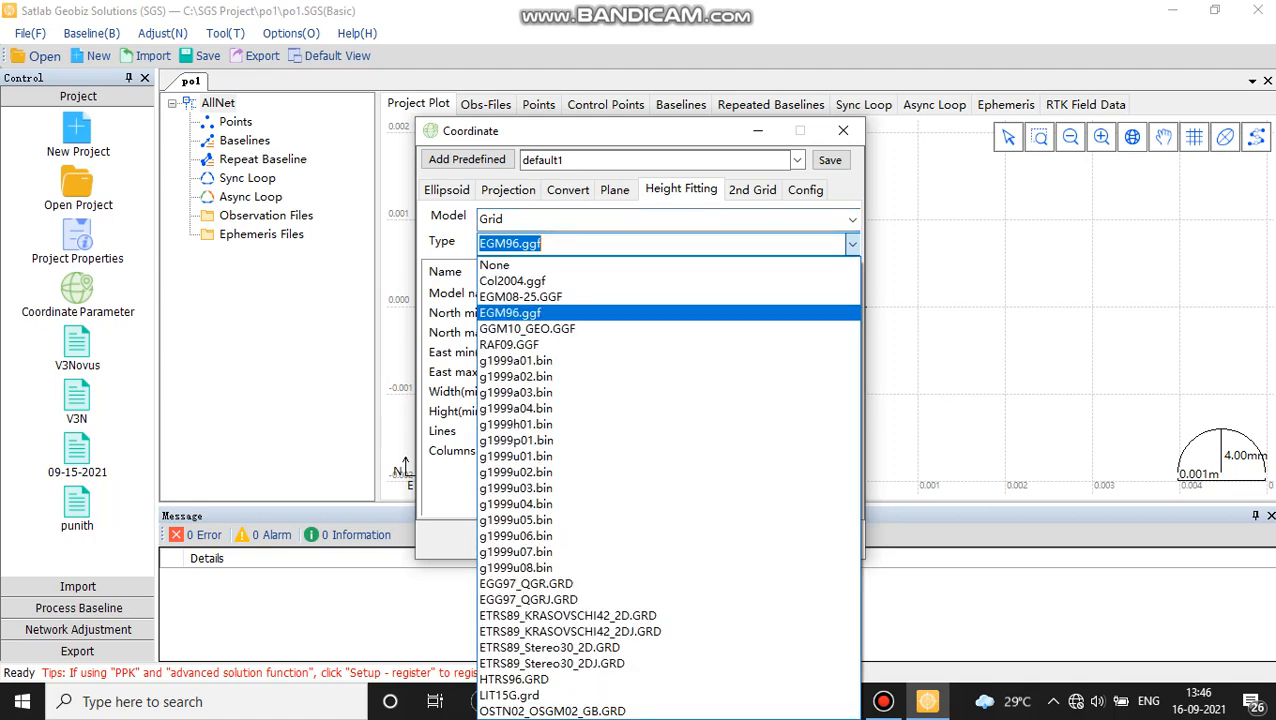
key("Down")
key("Return")
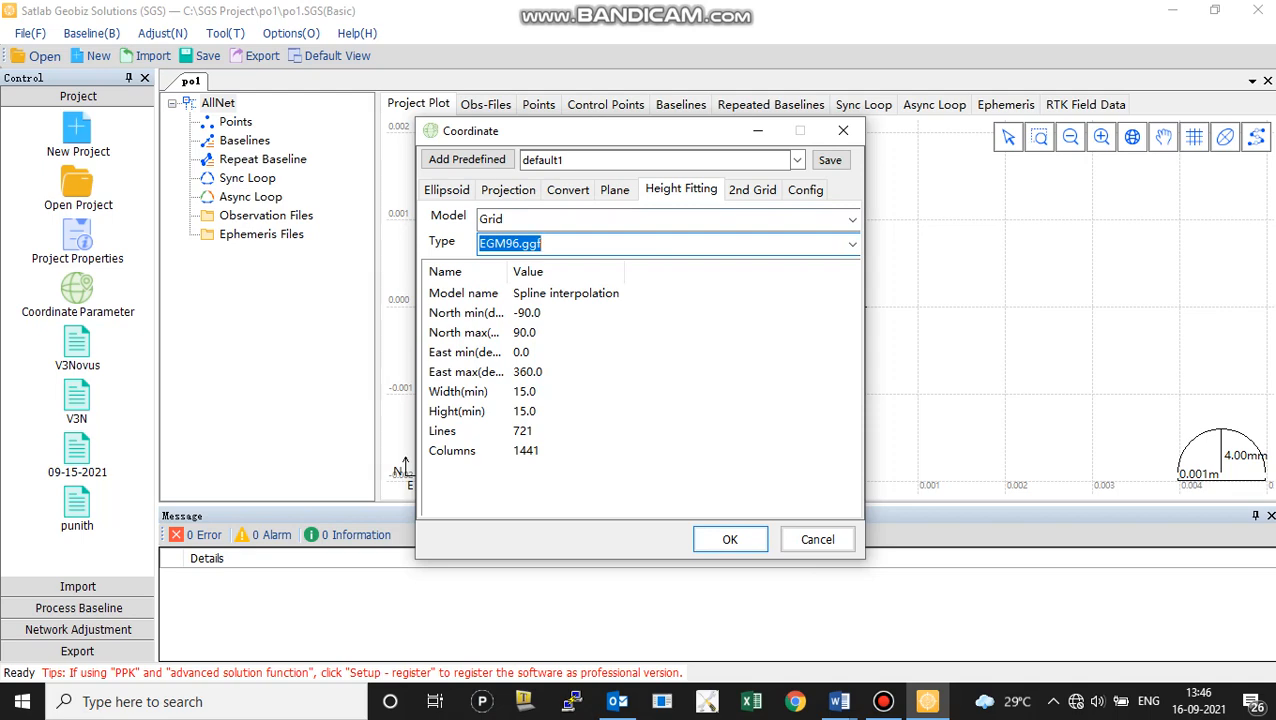
key("Return")
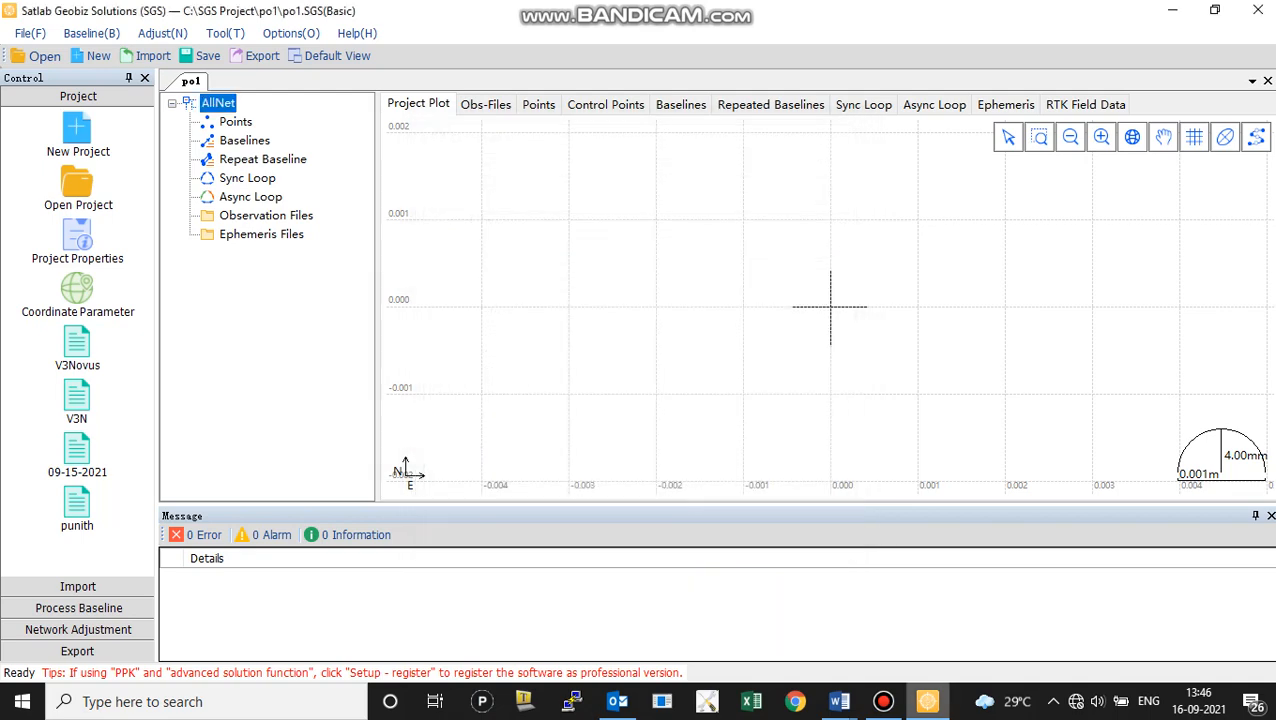
left_click(883, 701)
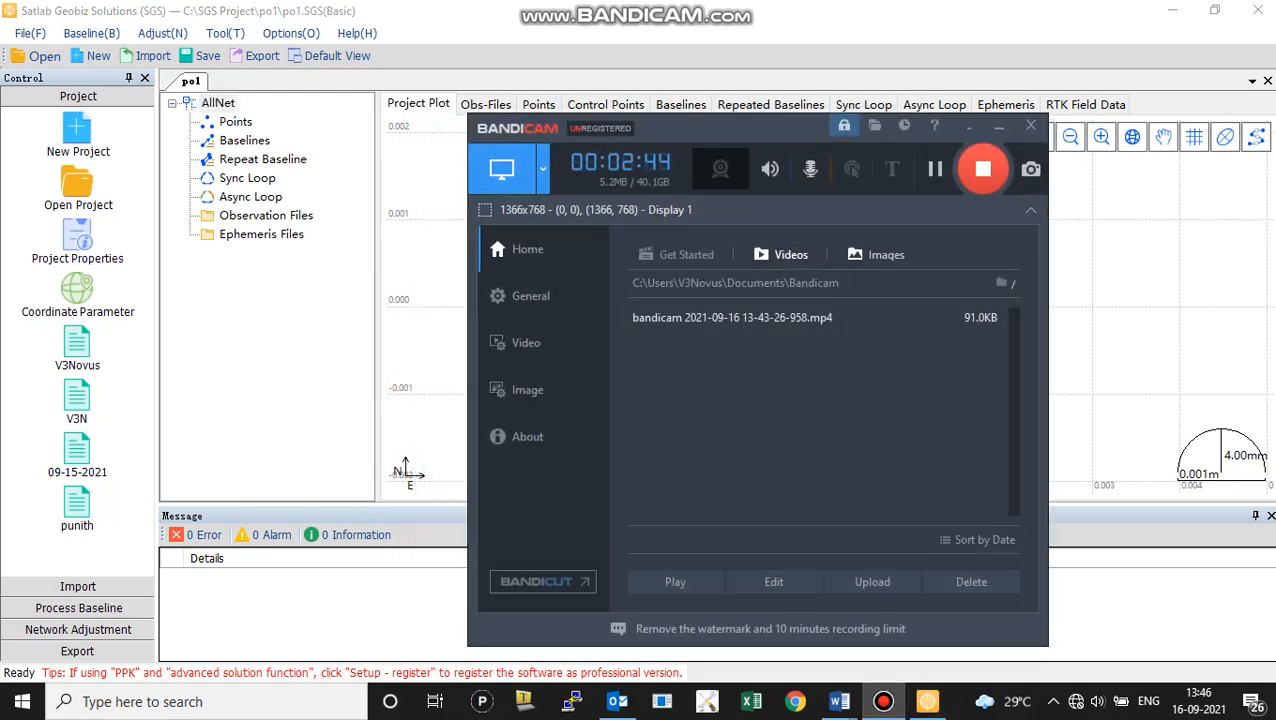
left_click(935, 169)
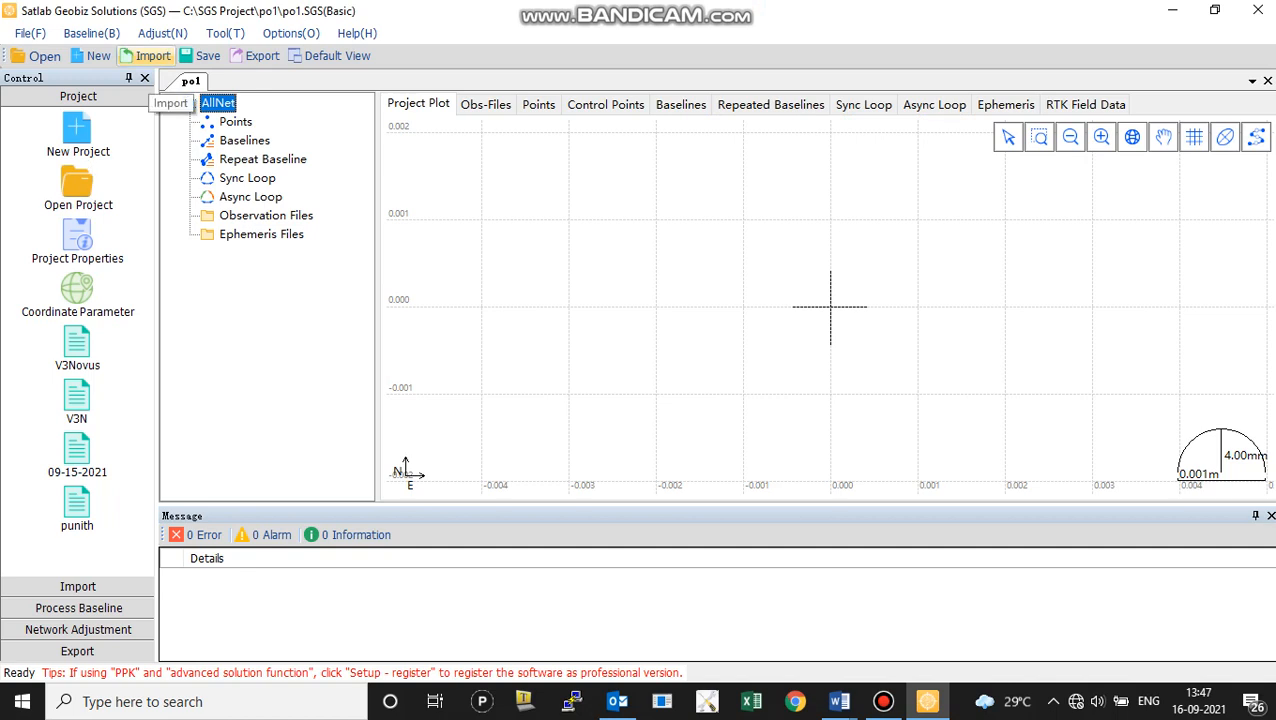
Import all the GNS observation files from the 14.8.2021 folder into the project
left_click(152, 56)
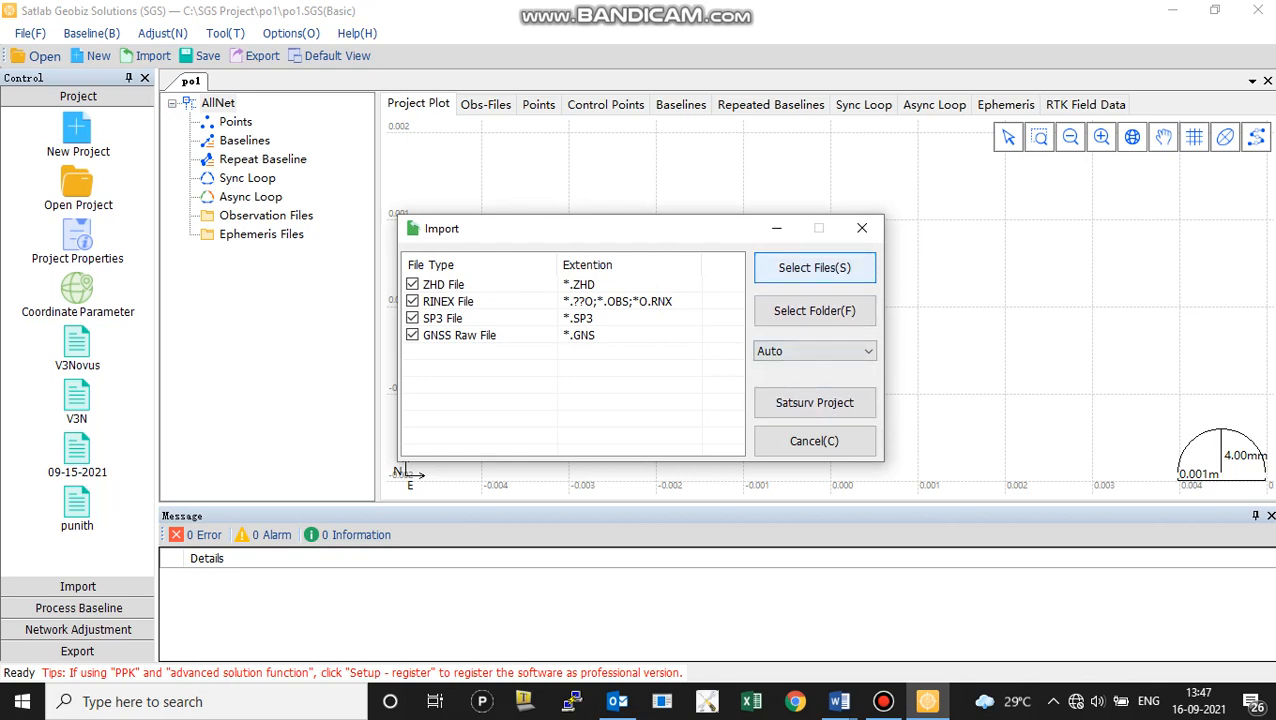
left_click(814, 267)
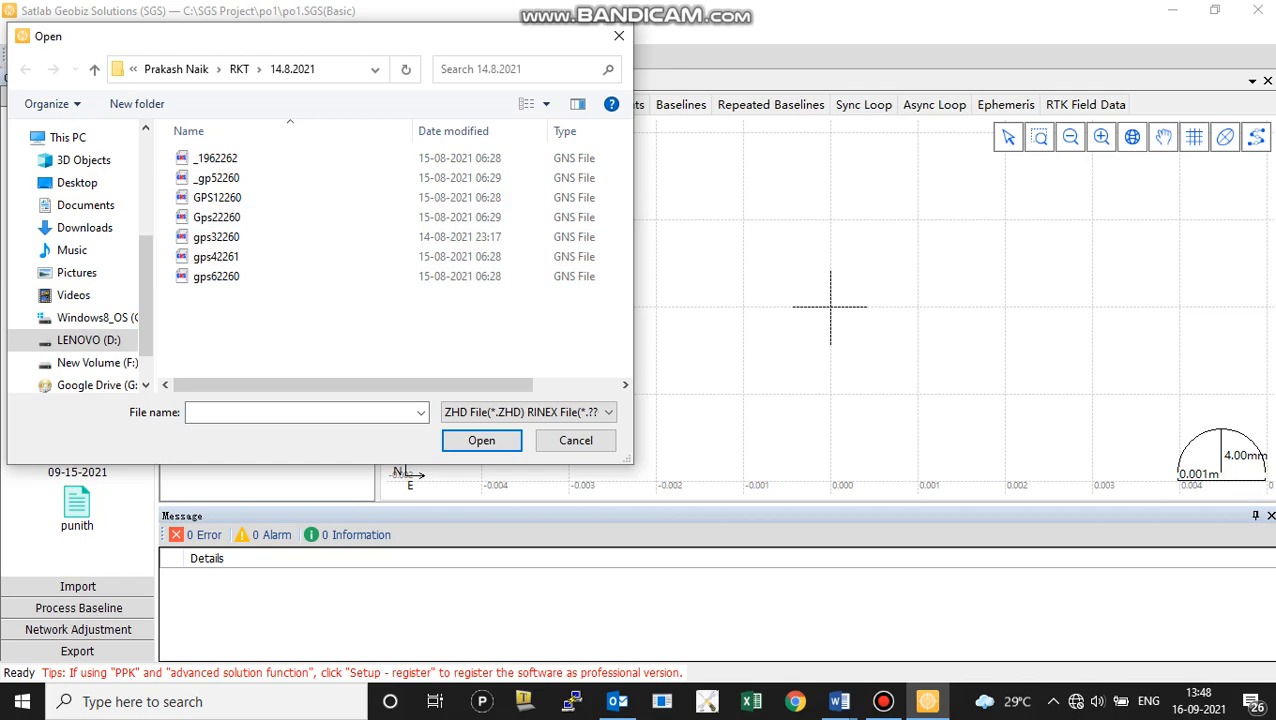
key("ctrl+a")
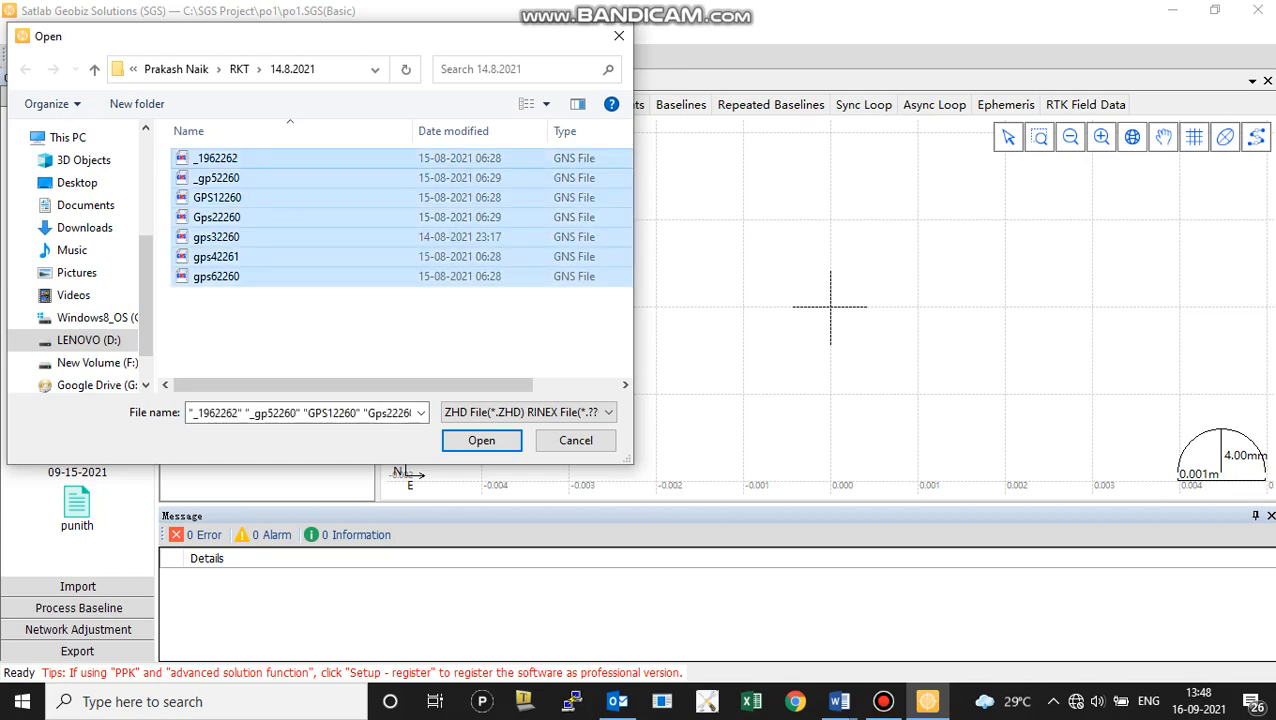
key("Return")
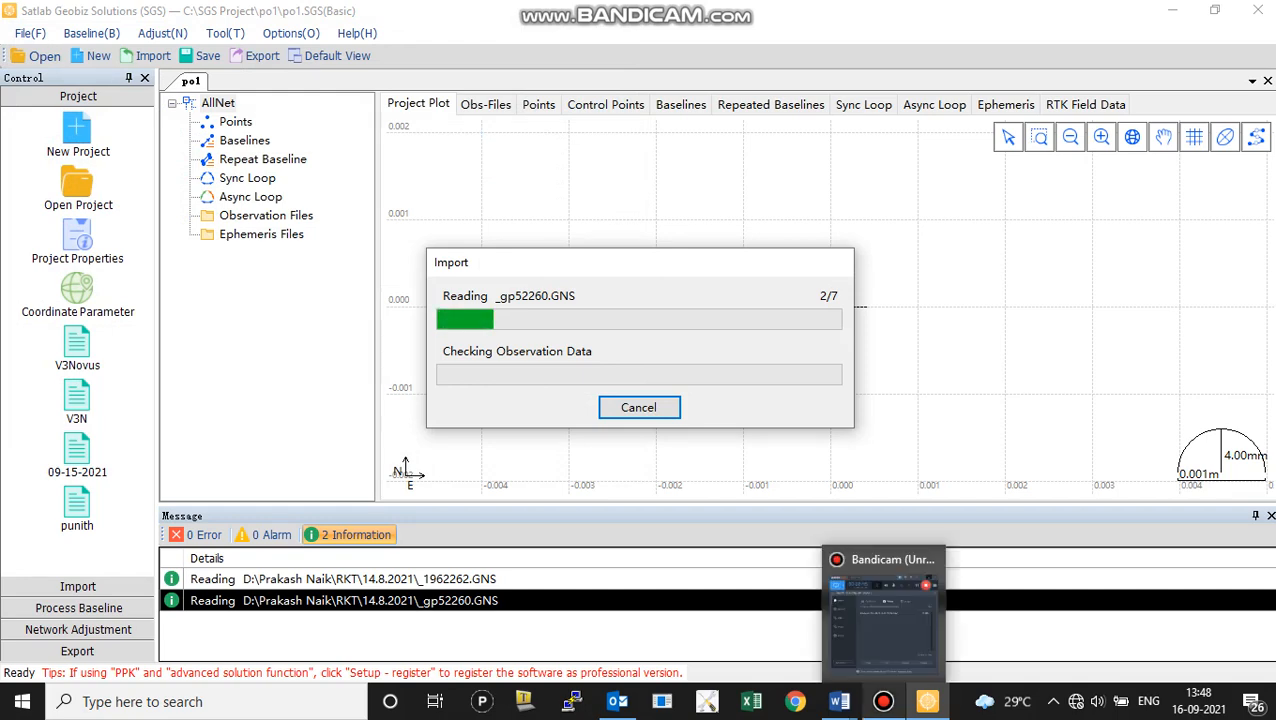
left_click(883, 701)
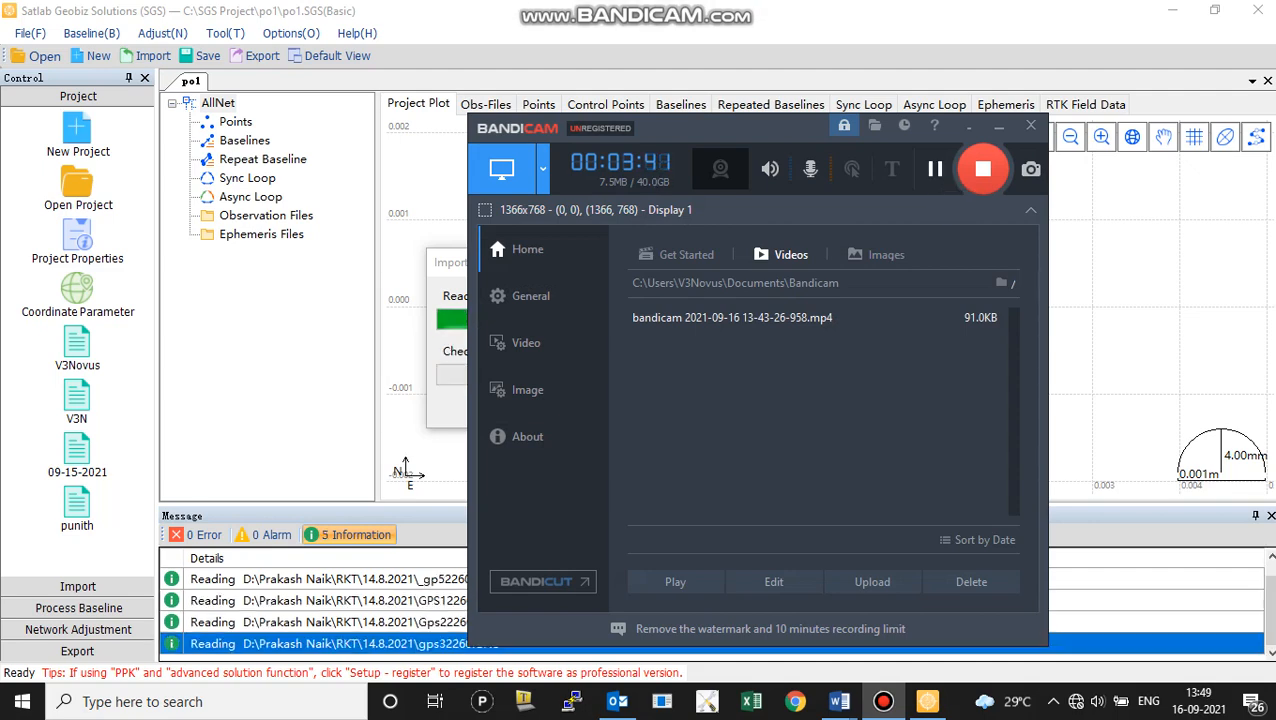
left_click(998, 126)
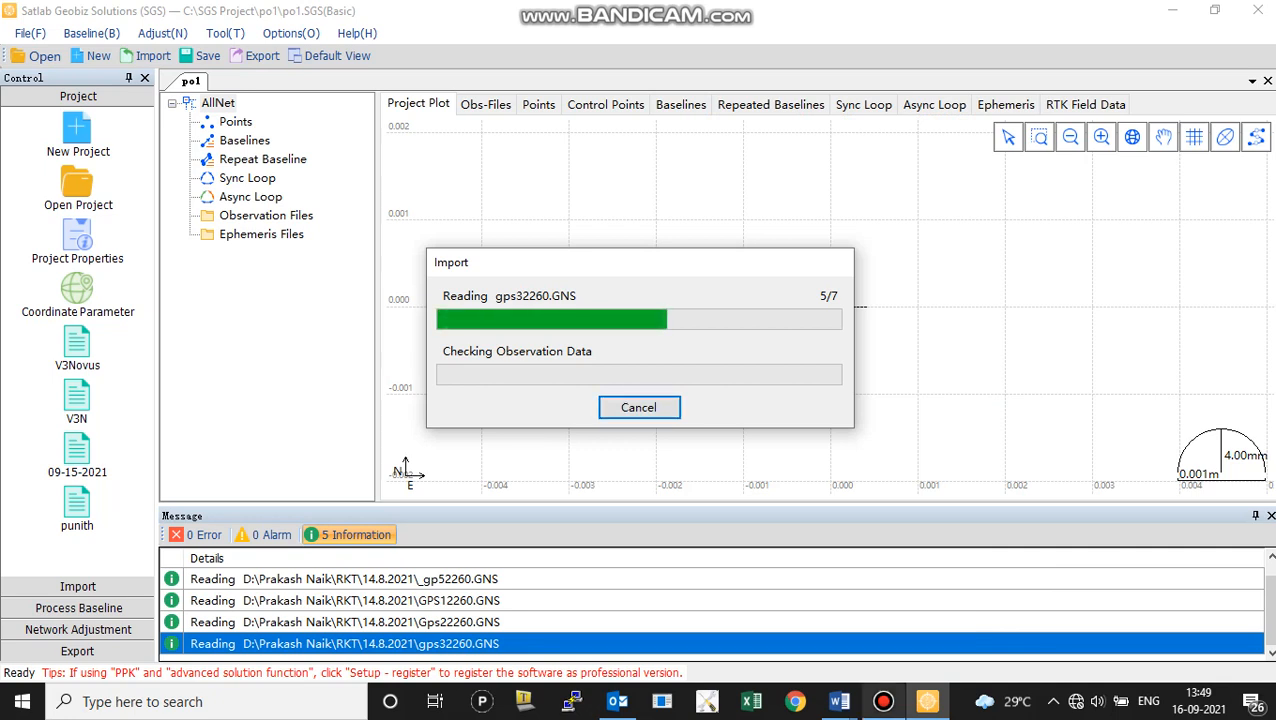
mouse_move(883, 701)
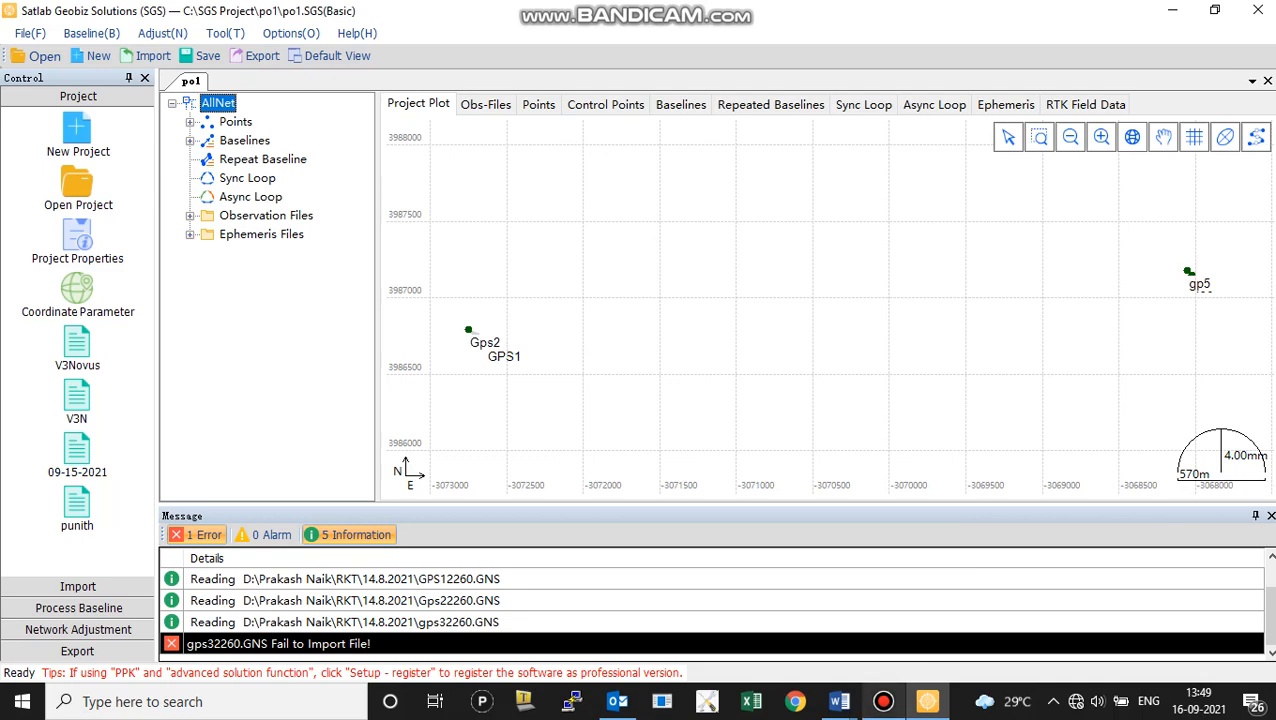
left_click(883, 701)
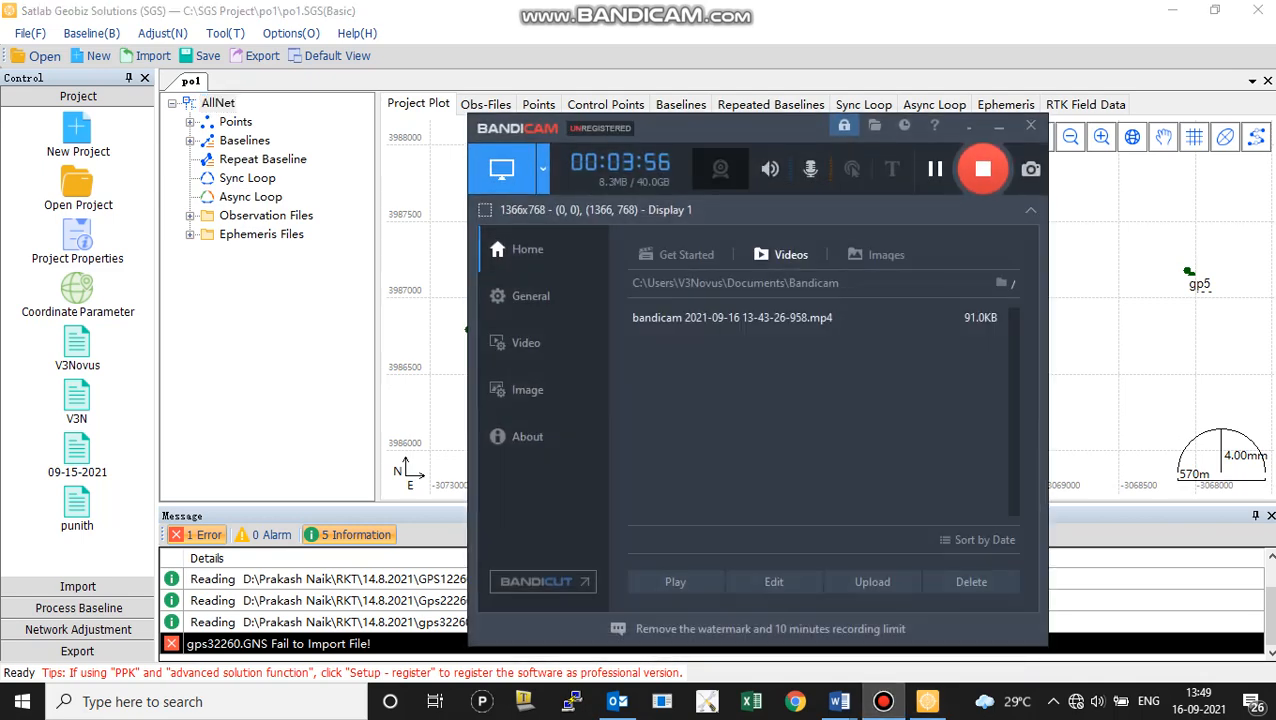
left_click(935, 168)
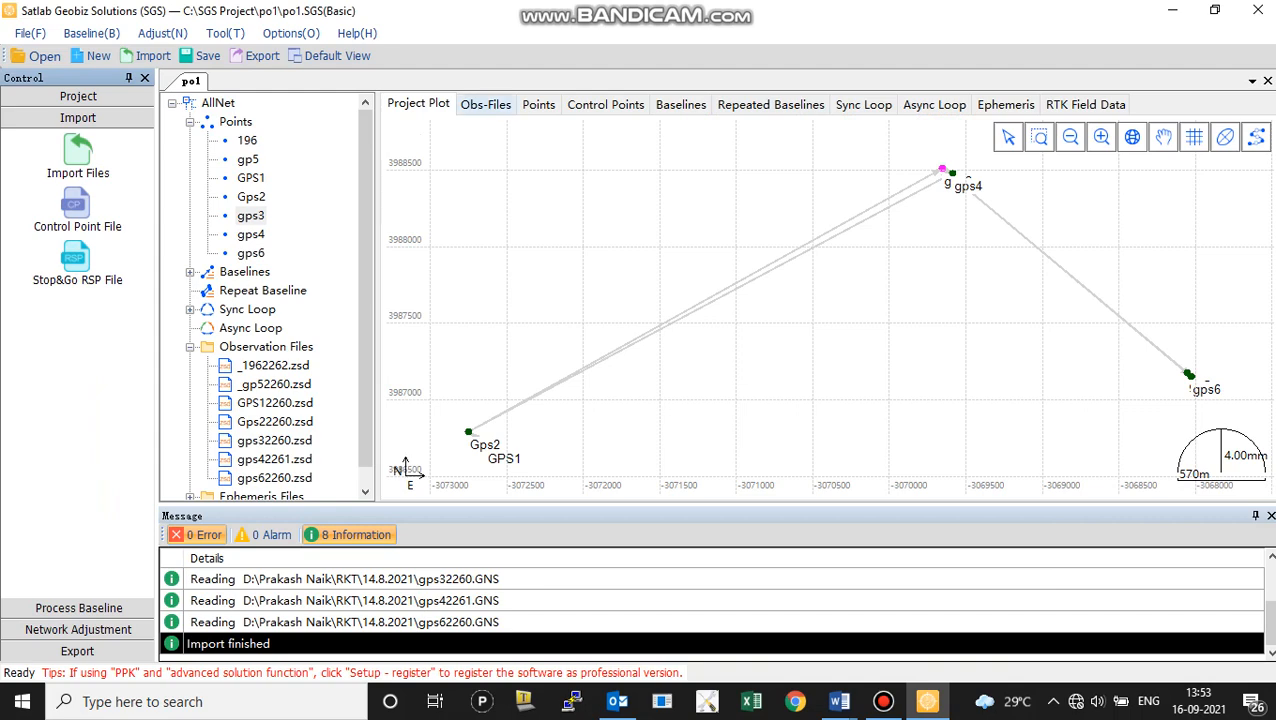
Review the observation file list, and set point gps3 as a control point in the project's points table
left_click(485, 104)
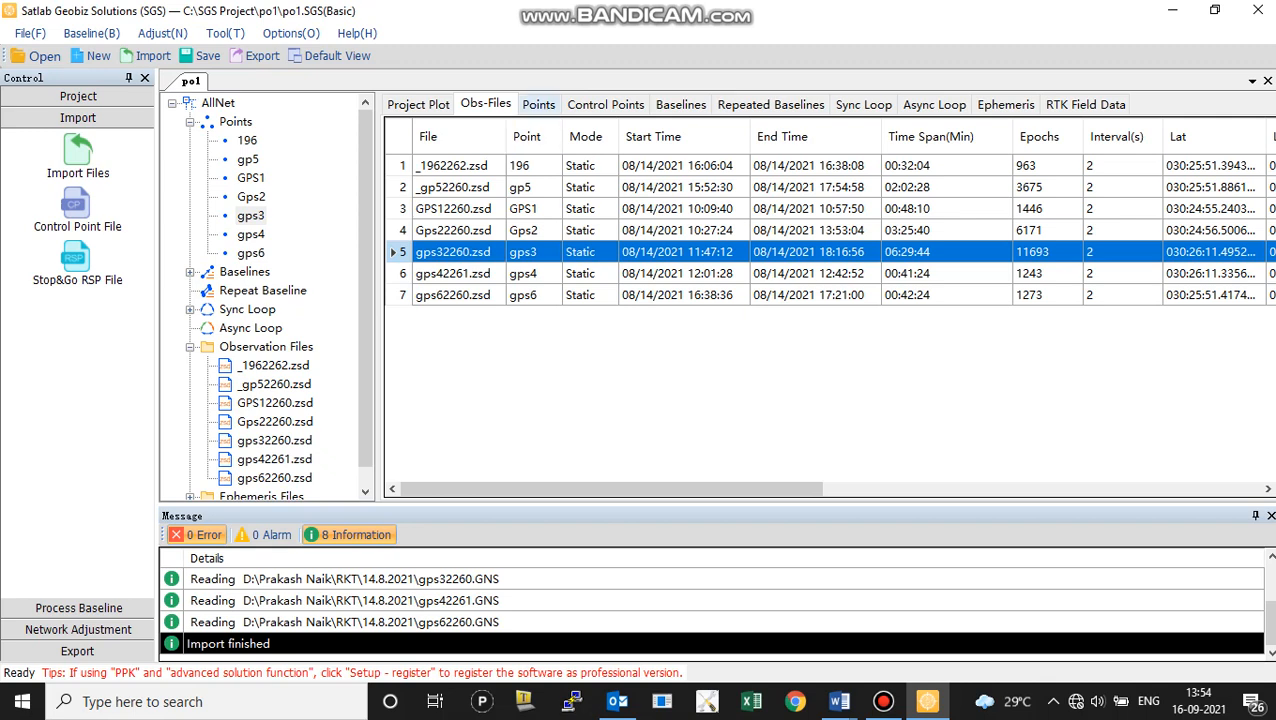
left_click(538, 104)
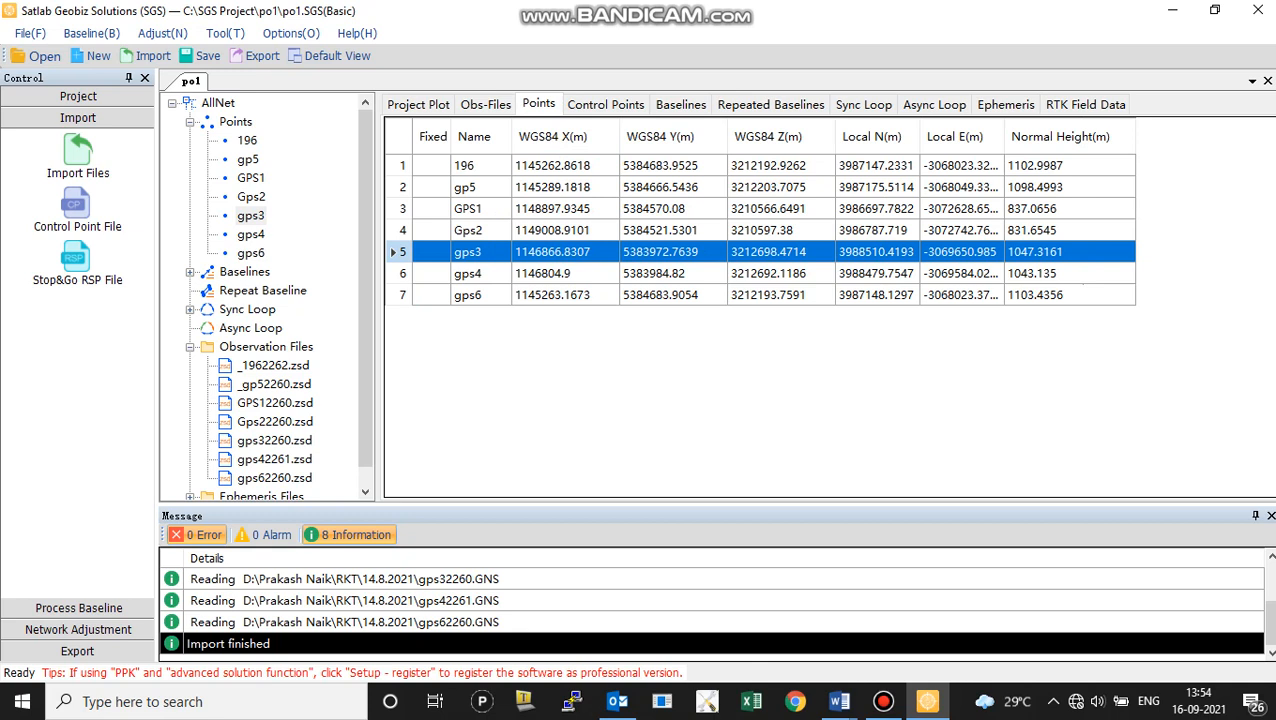
right_click(406, 254)
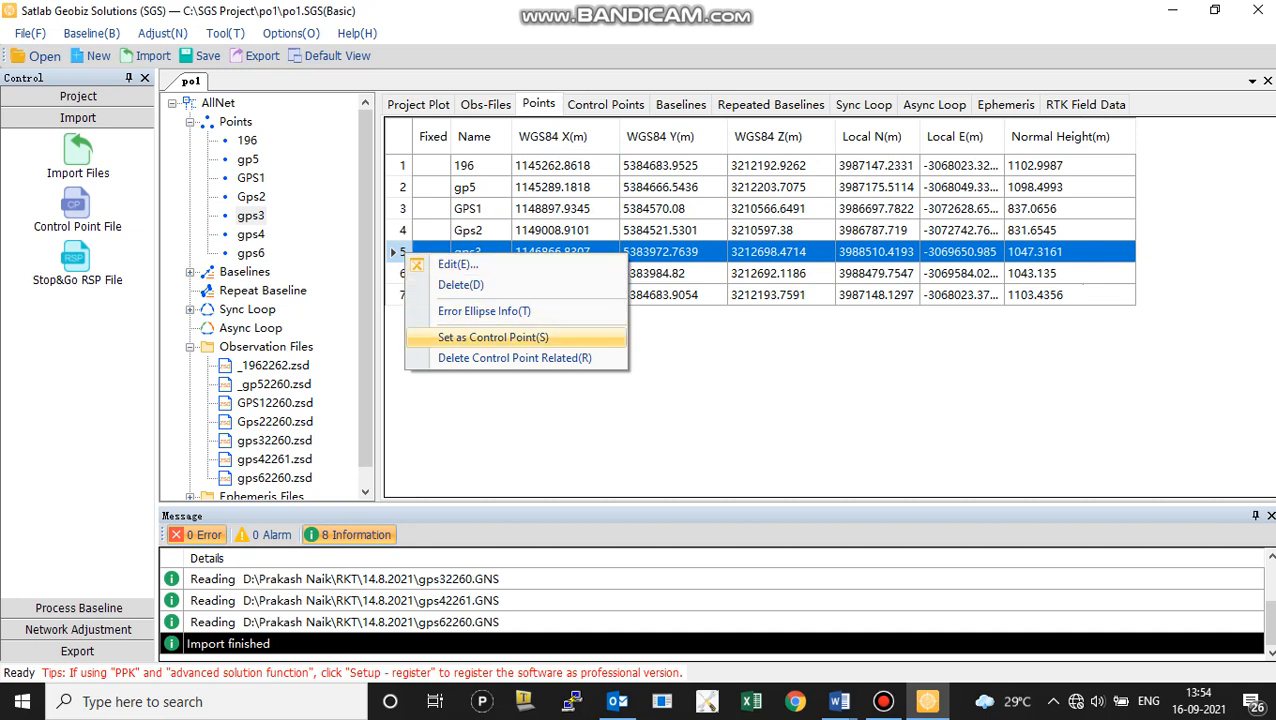
left_click(493, 337)
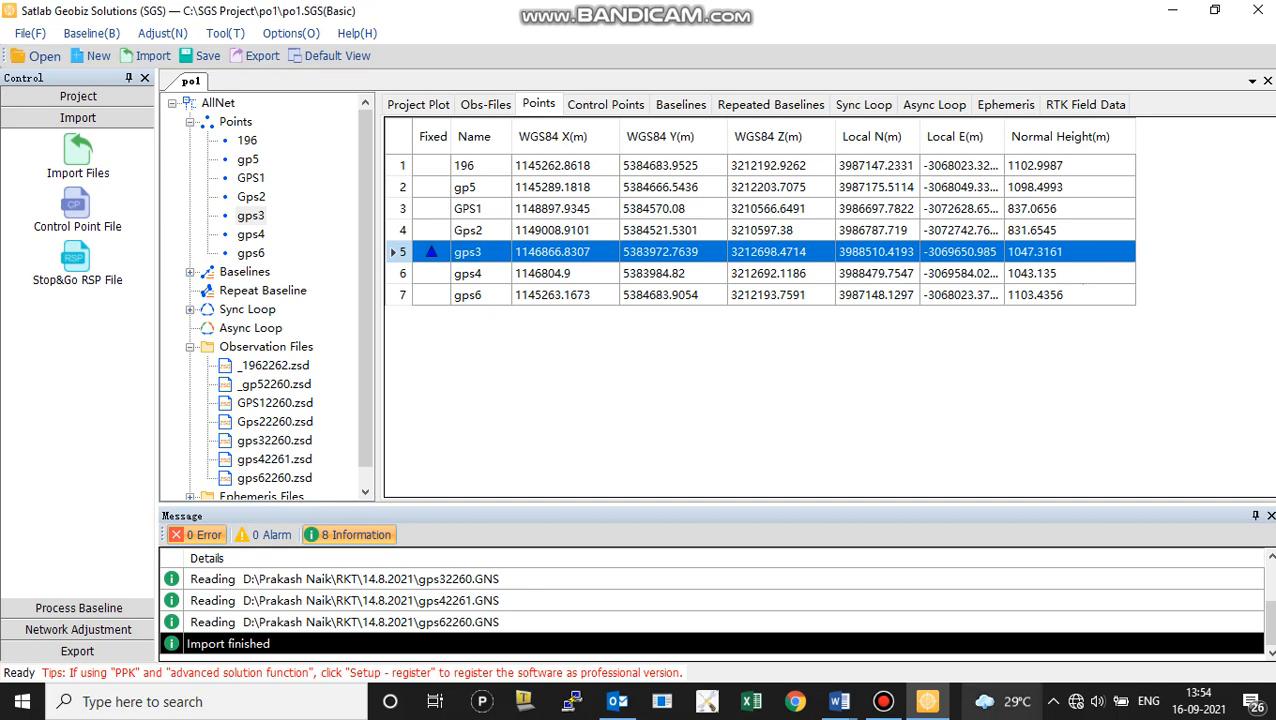
left_click(883, 702)
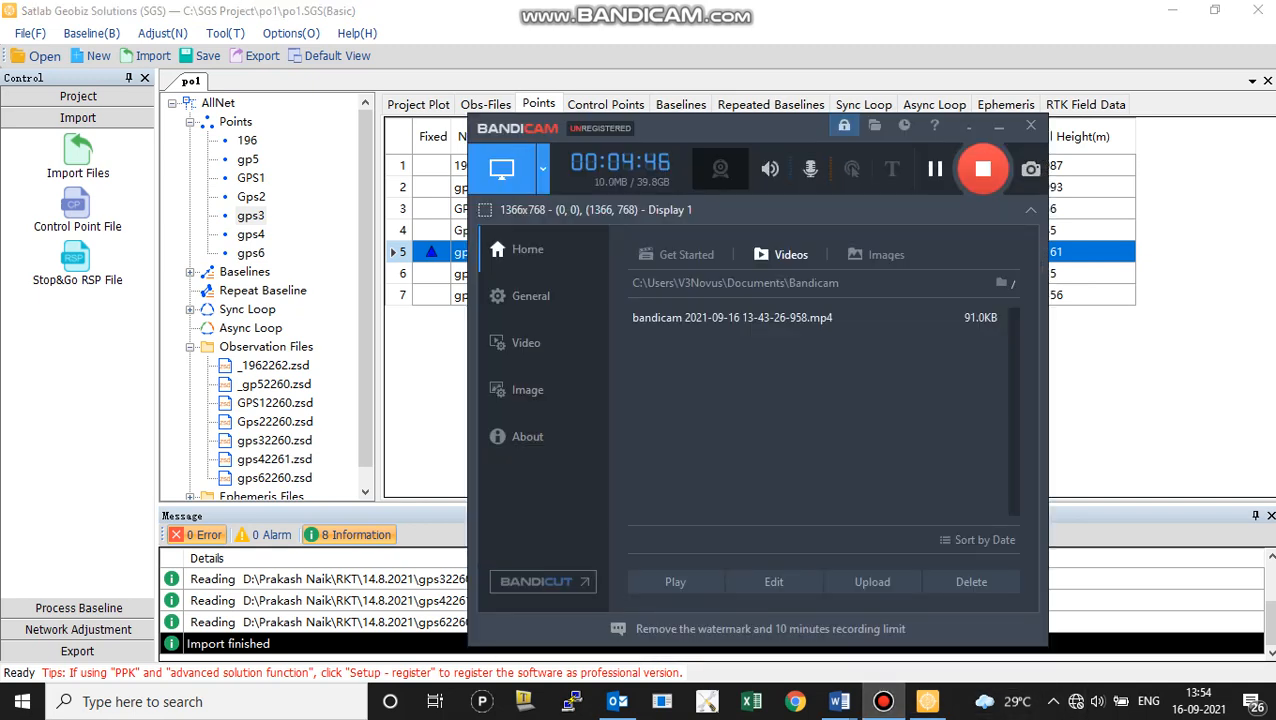
left_click(935, 169)
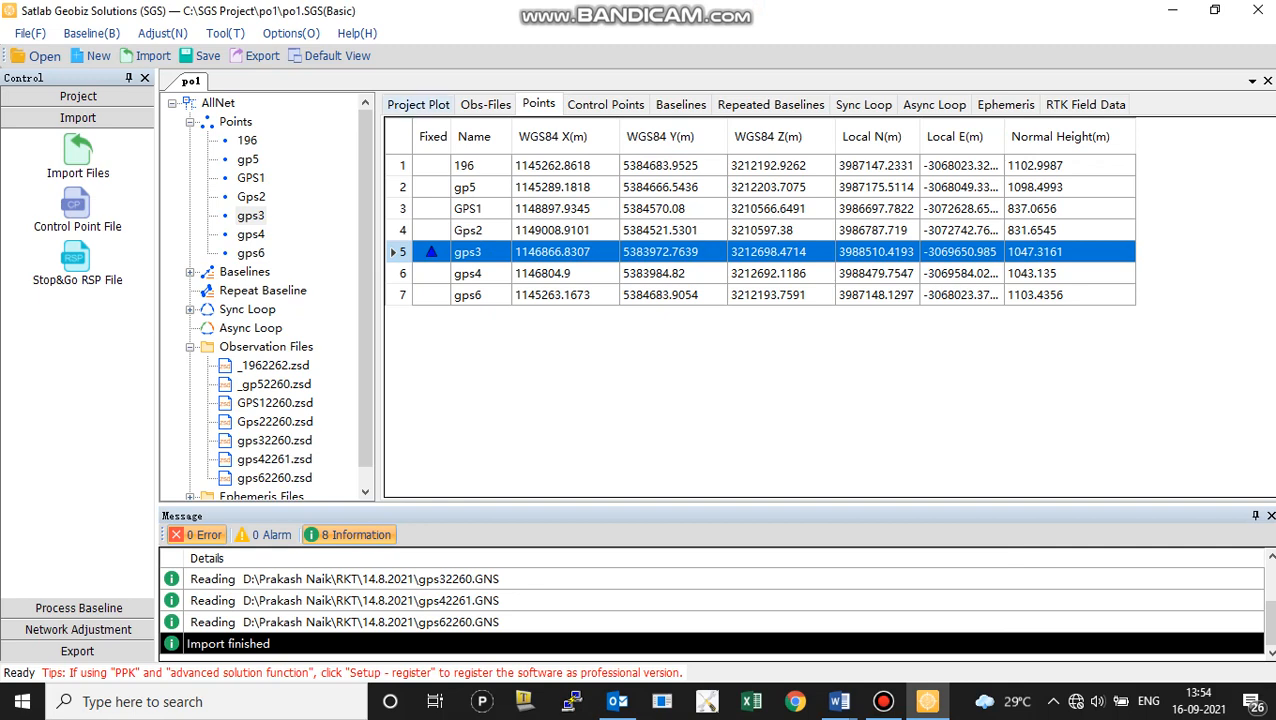
Examine the gps3 control point and the baselines around it in the project plot, both close up and in overview
left_click(418, 105)
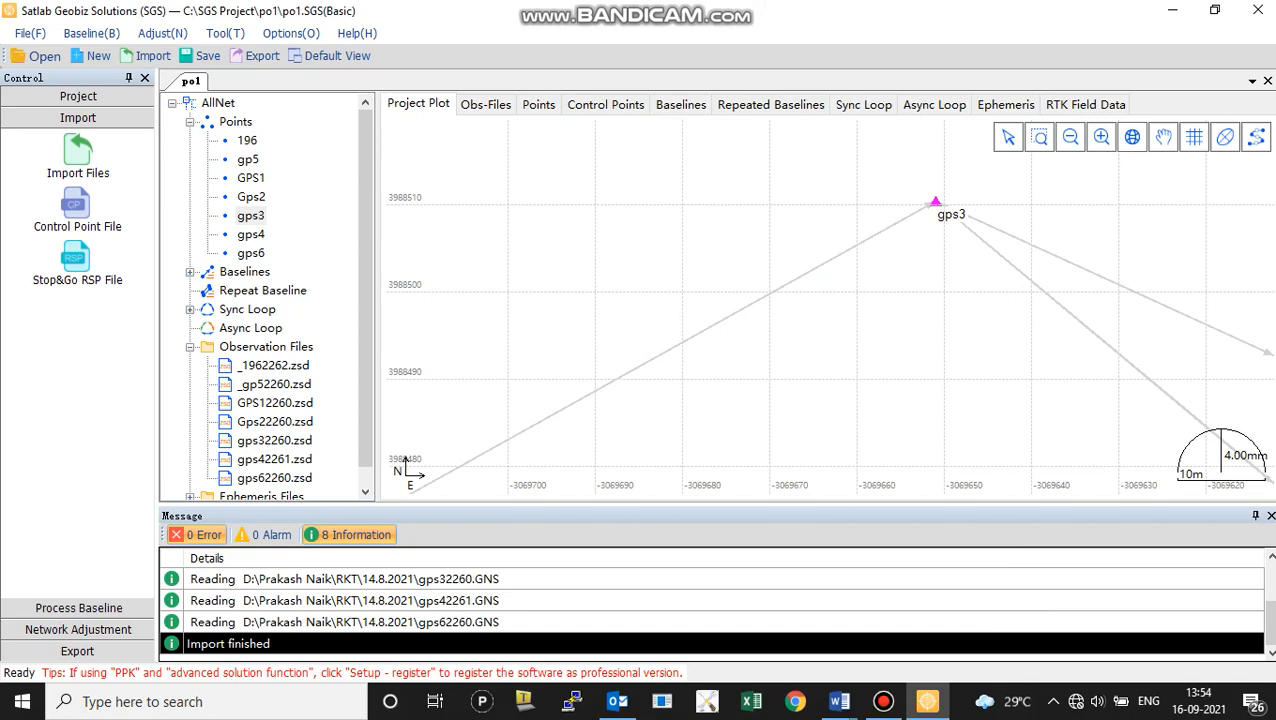
scroll(950, 290, "down", 5)
scroll(910, 205, "up", 5)
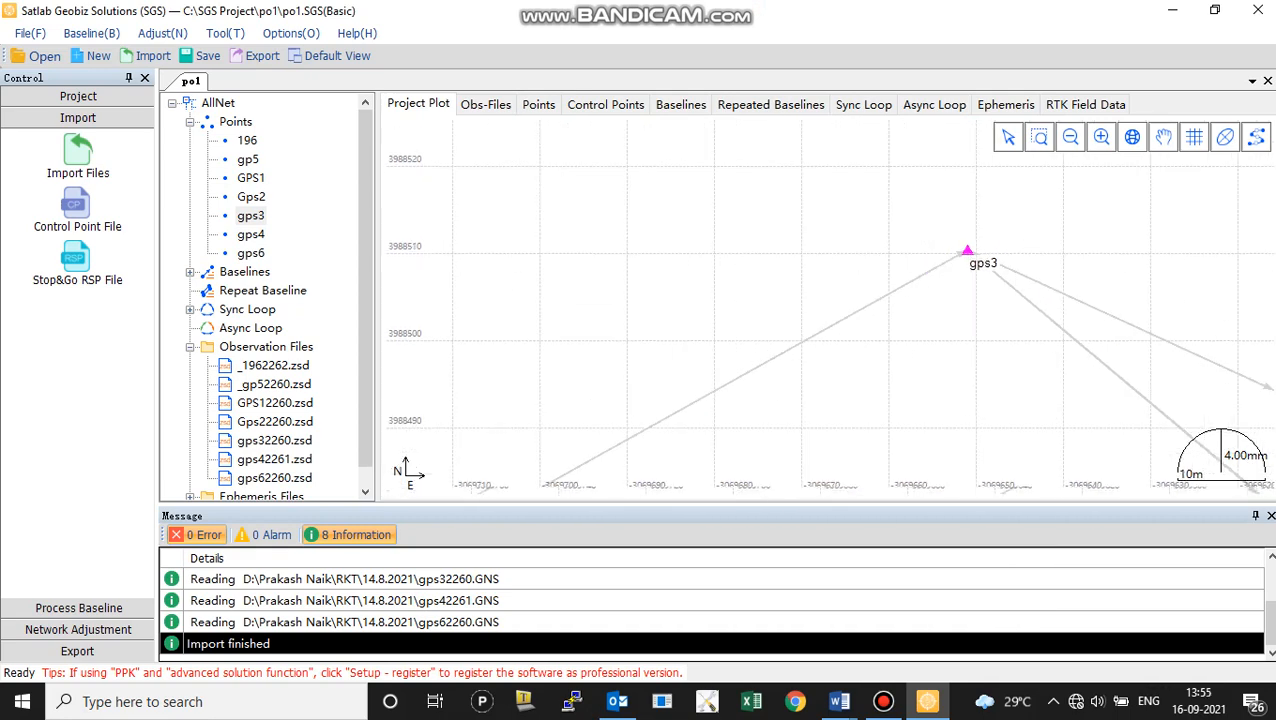
scroll(968, 242, "up", 4)
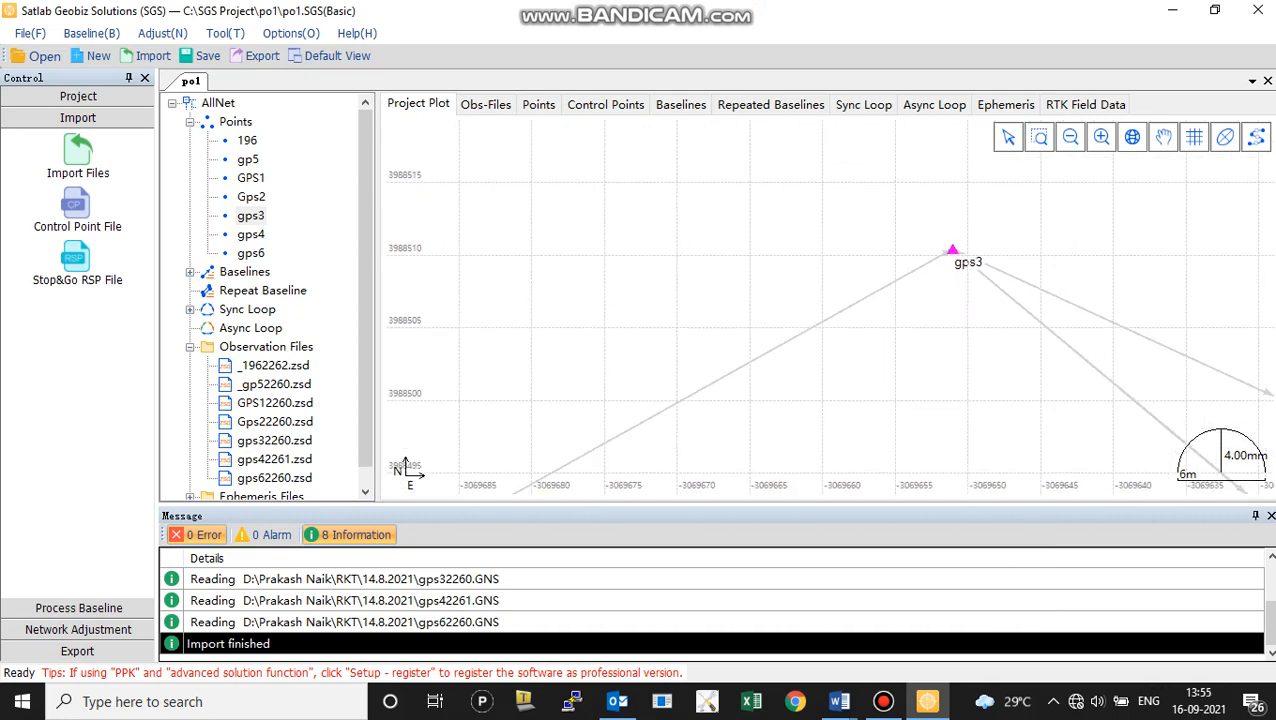
scroll(960, 323, "up", 1)
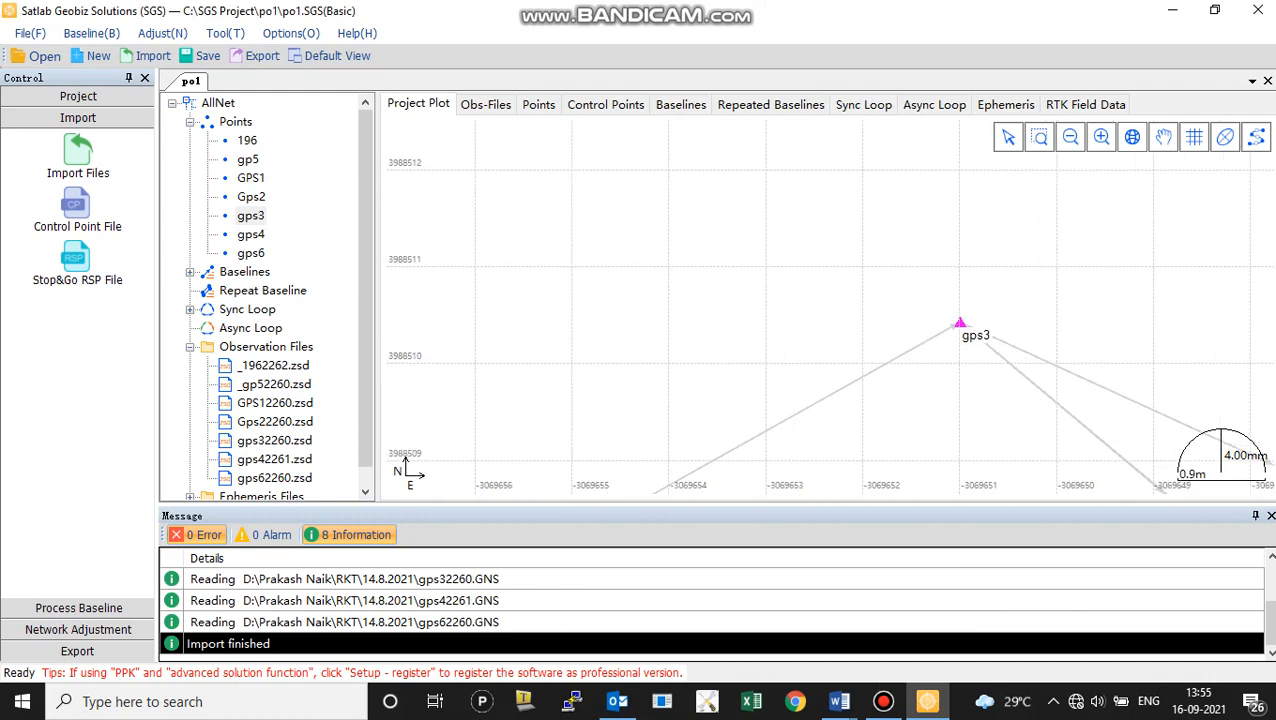
scroll(960, 325, "down", 10)
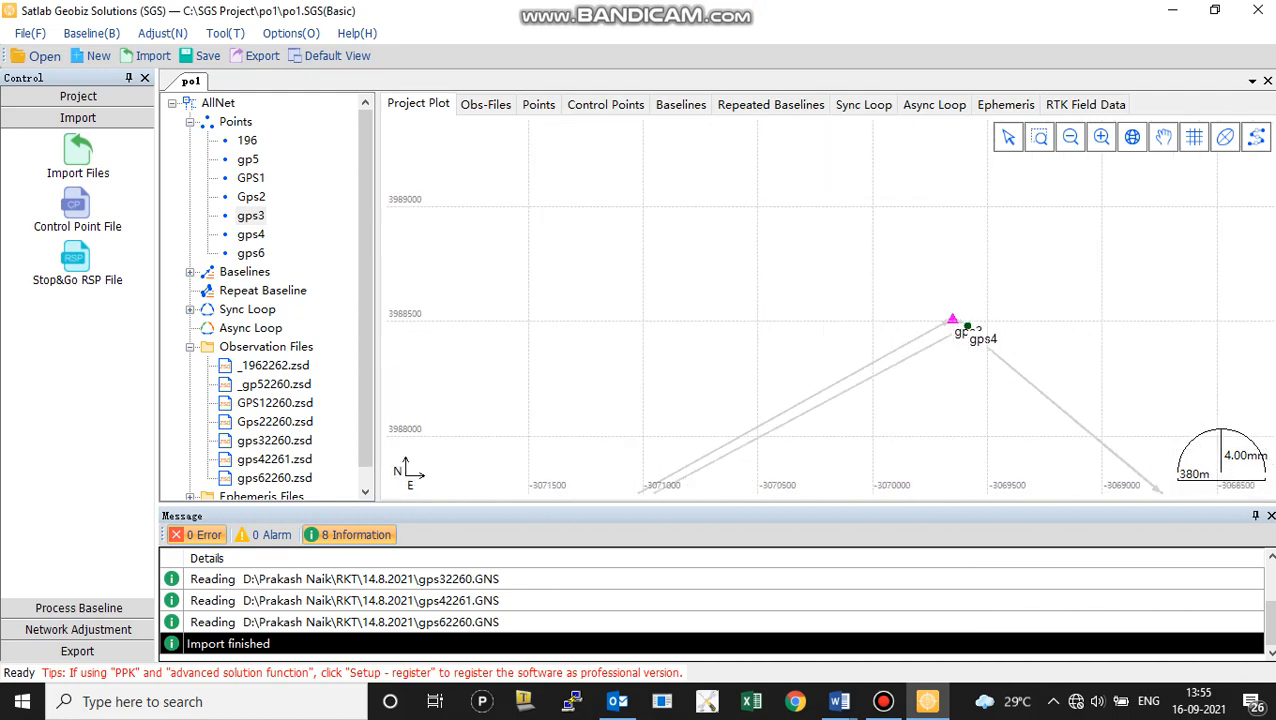
scroll(960, 325, "down", 1)
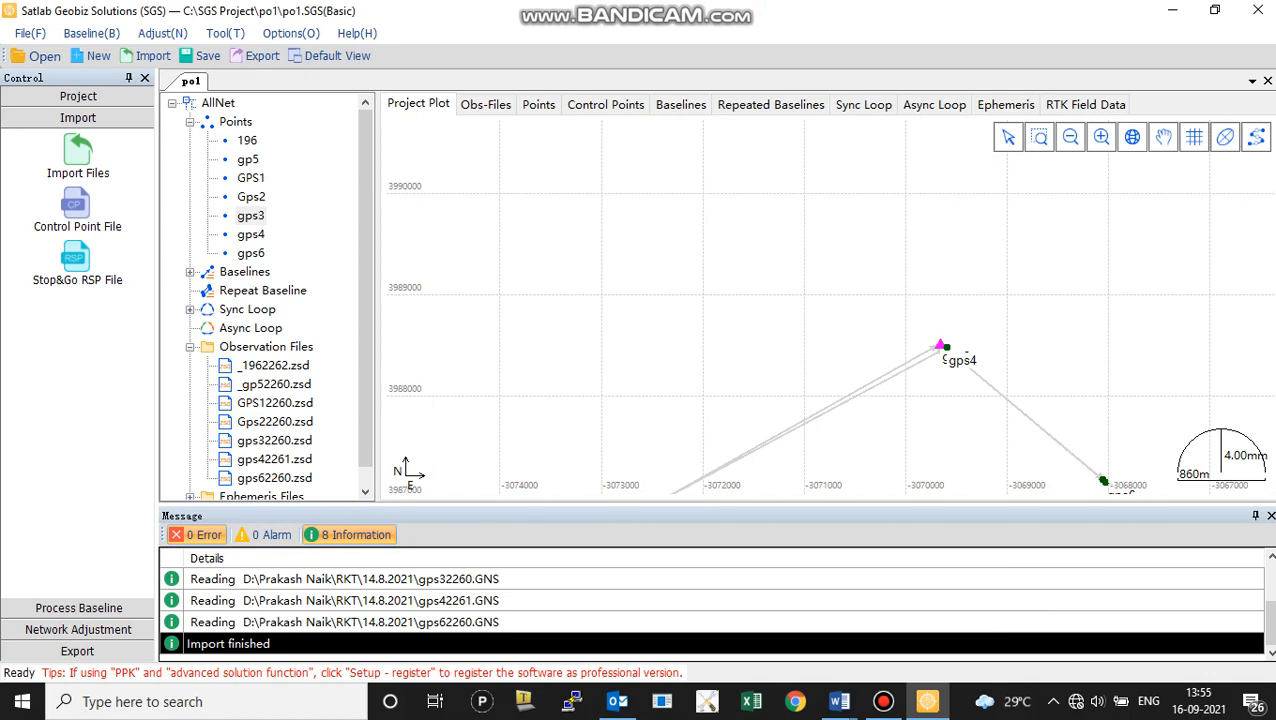
left_click(883, 701)
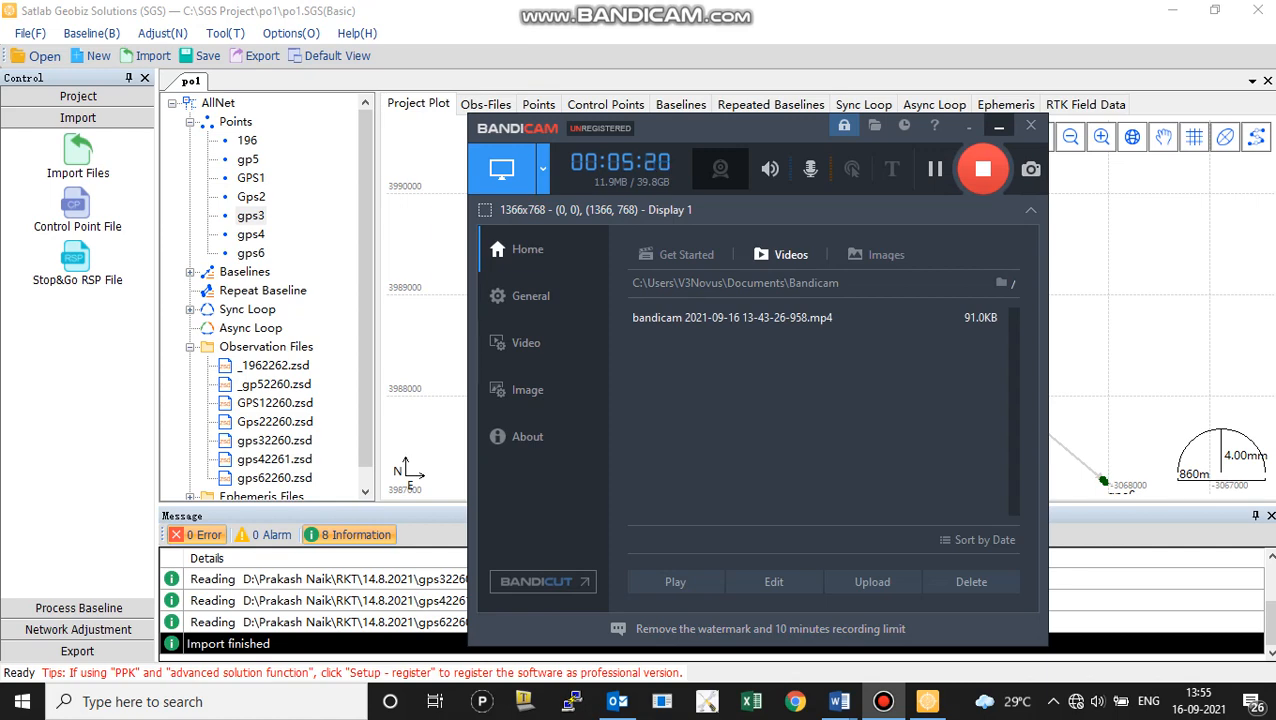
left_click(998, 126)
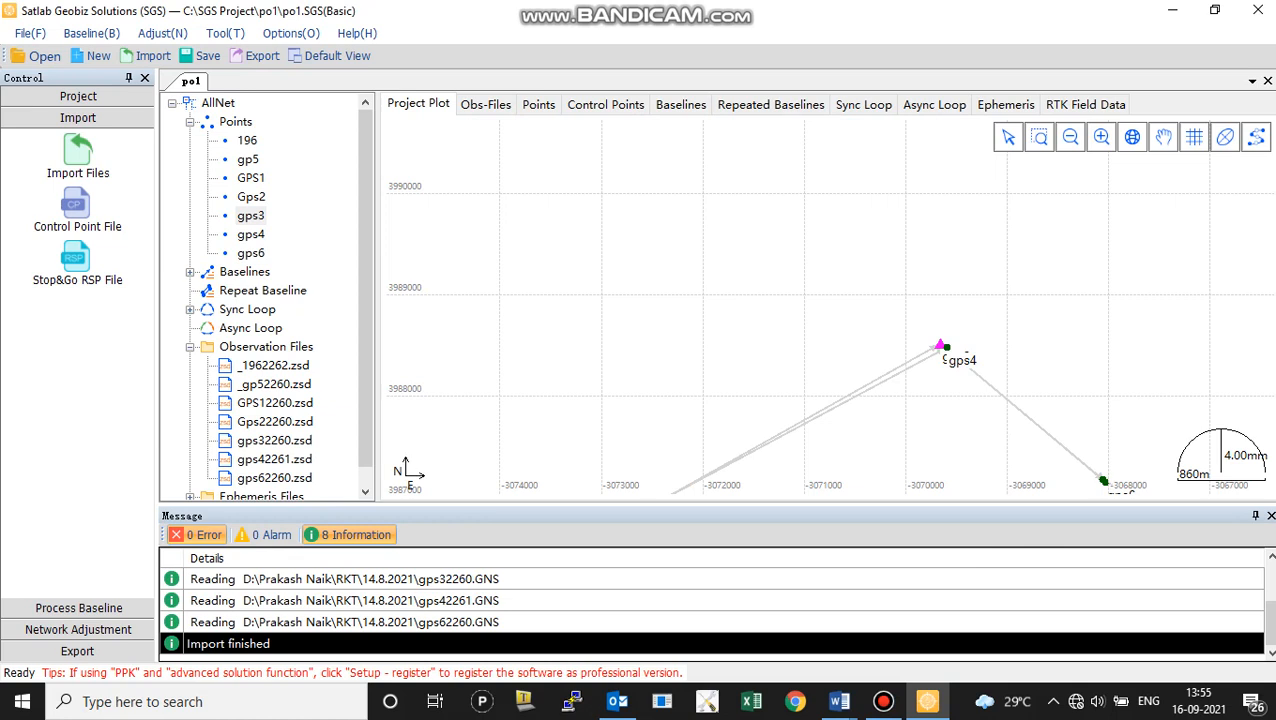
Process all baselines of the project
left_click(79, 608)
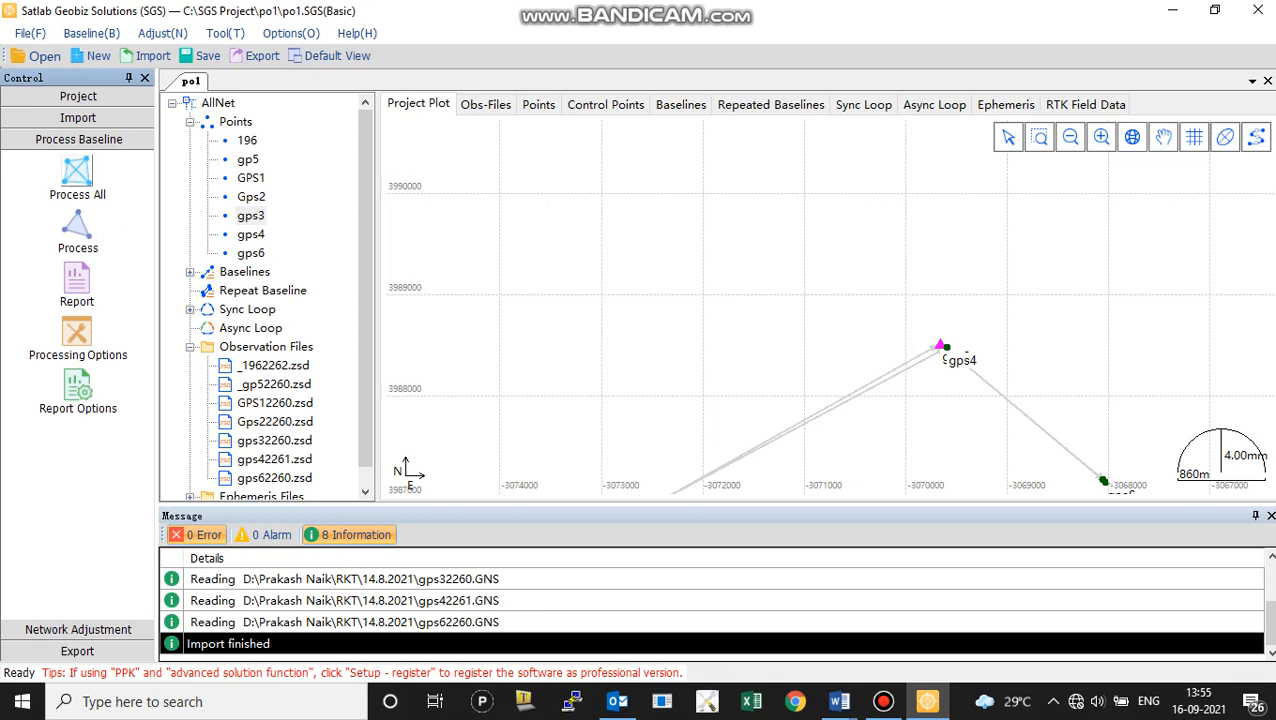
left_click(77, 178)
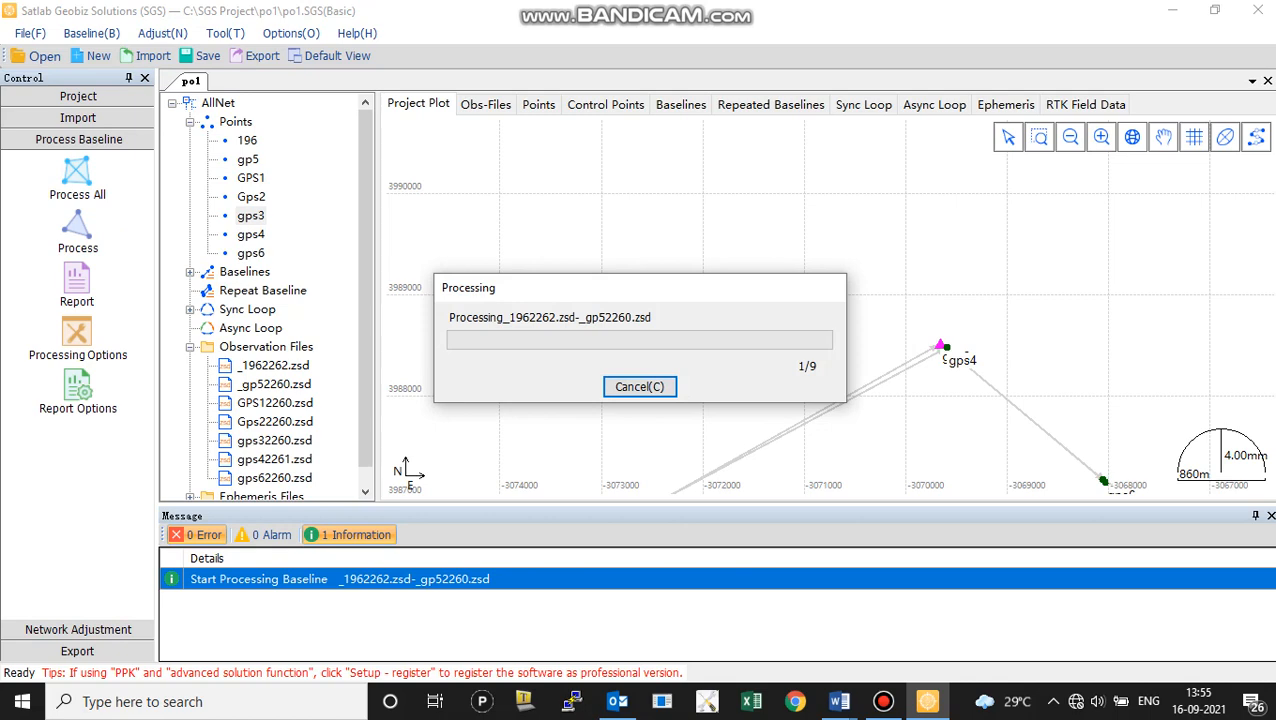
left_click(883, 701)
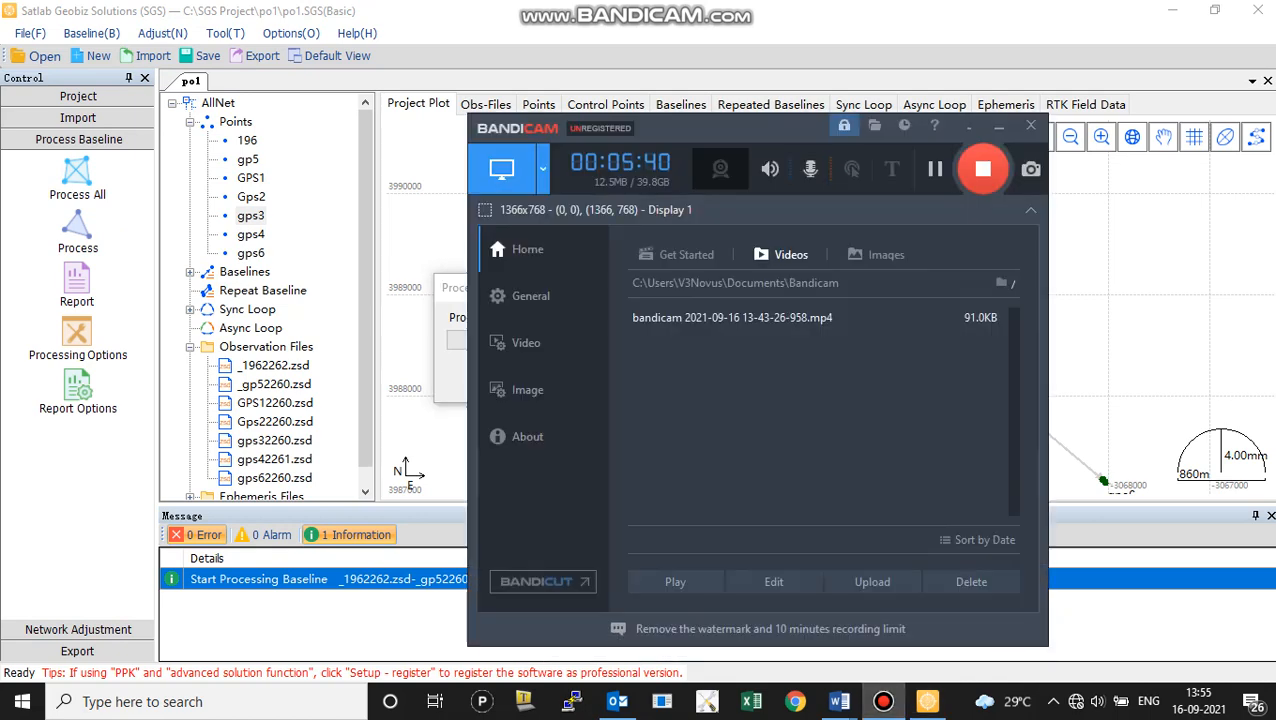
left_click(935, 169)
left_click(935, 169)
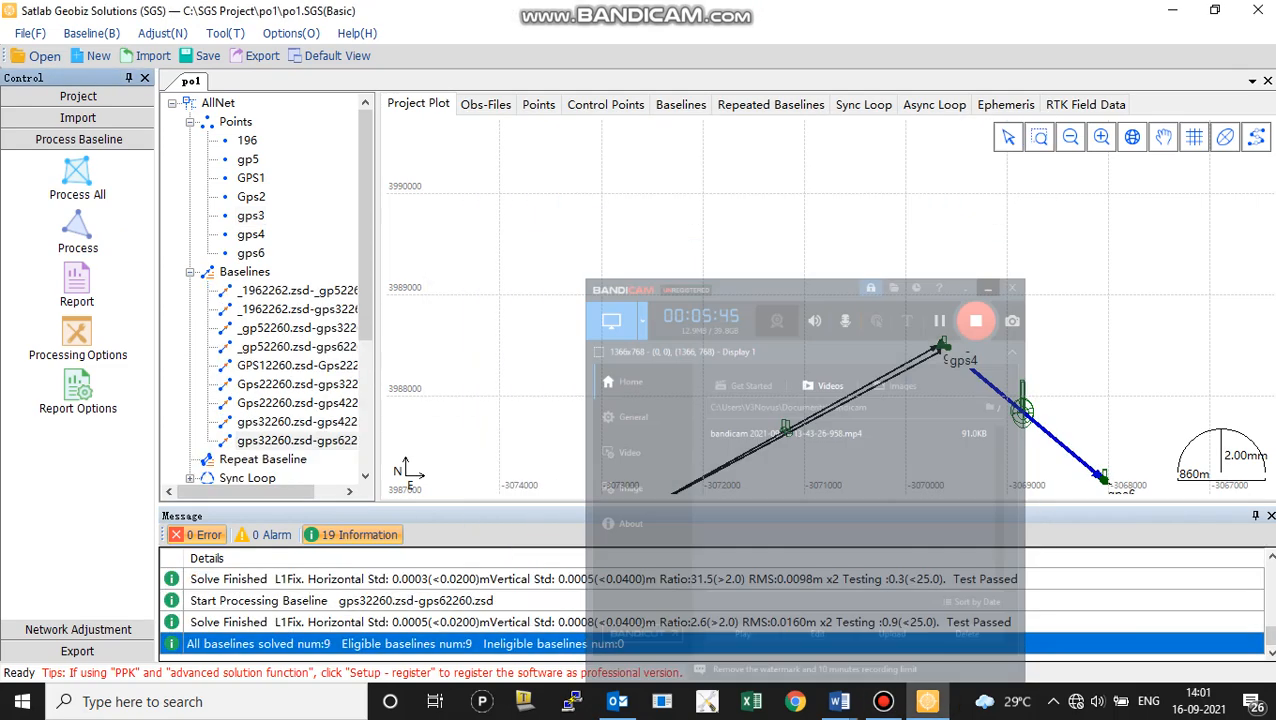
left_click(999, 125)
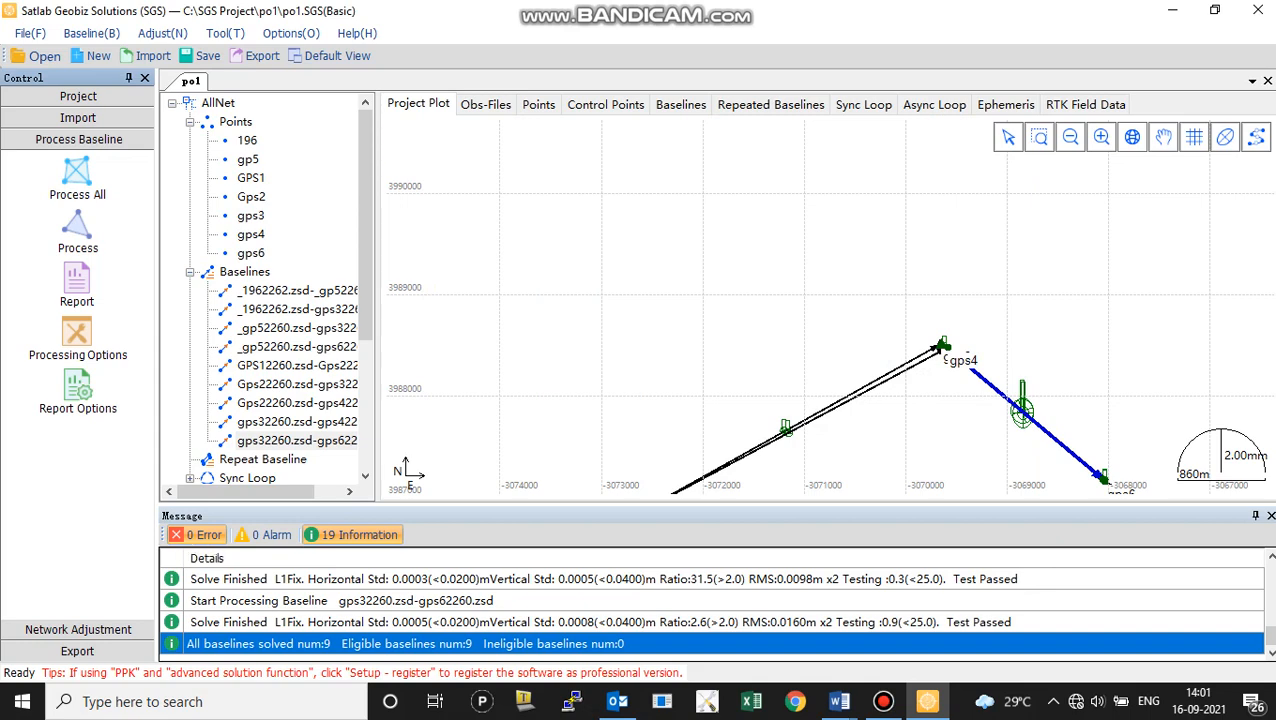
scroll(950, 347, "up", 5)
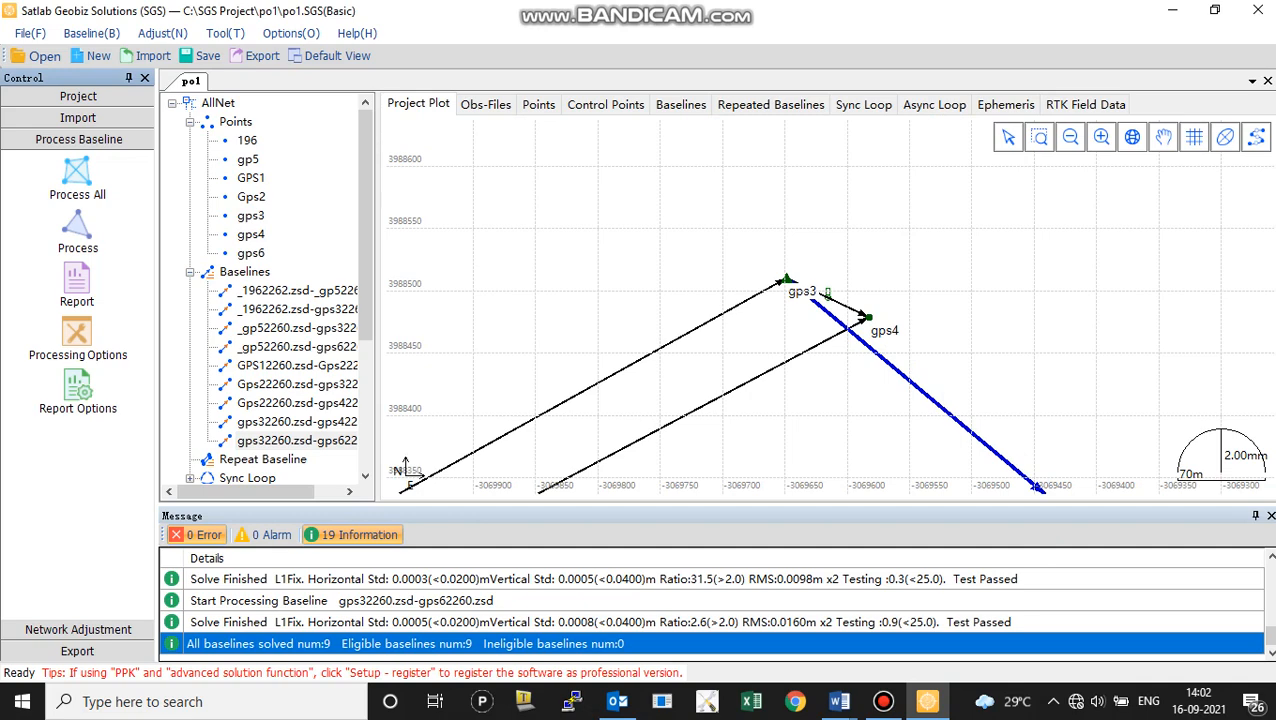
left_click(883, 701)
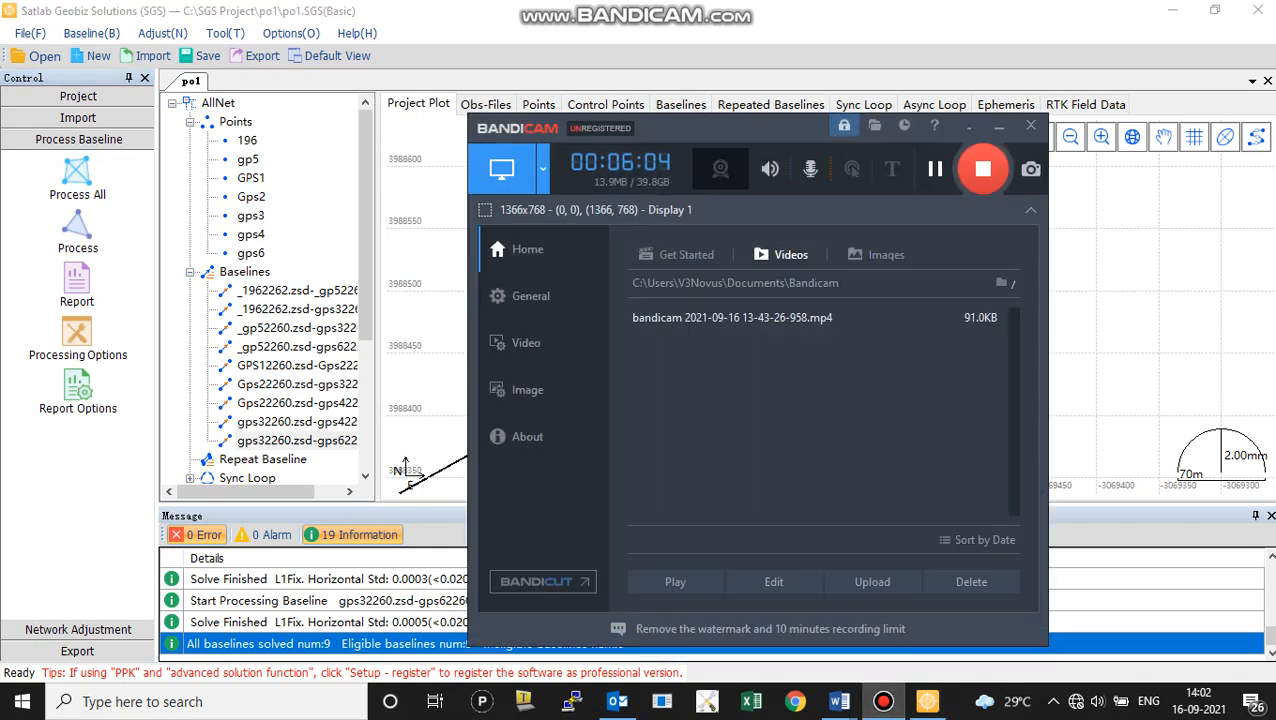
left_click(883, 701)
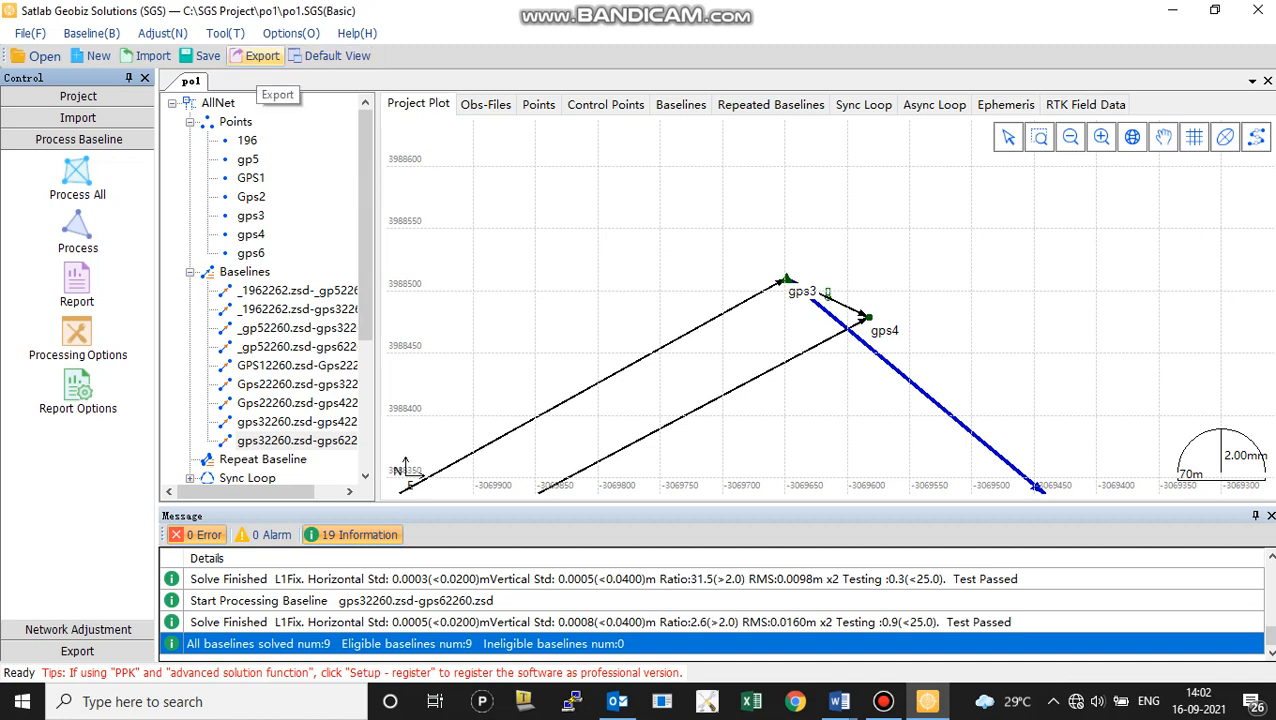
Export the Points Coordinate CSV File using the project stations as coordinate source, and dismiss the Office activation wizard in Excel
left_click(255, 56)
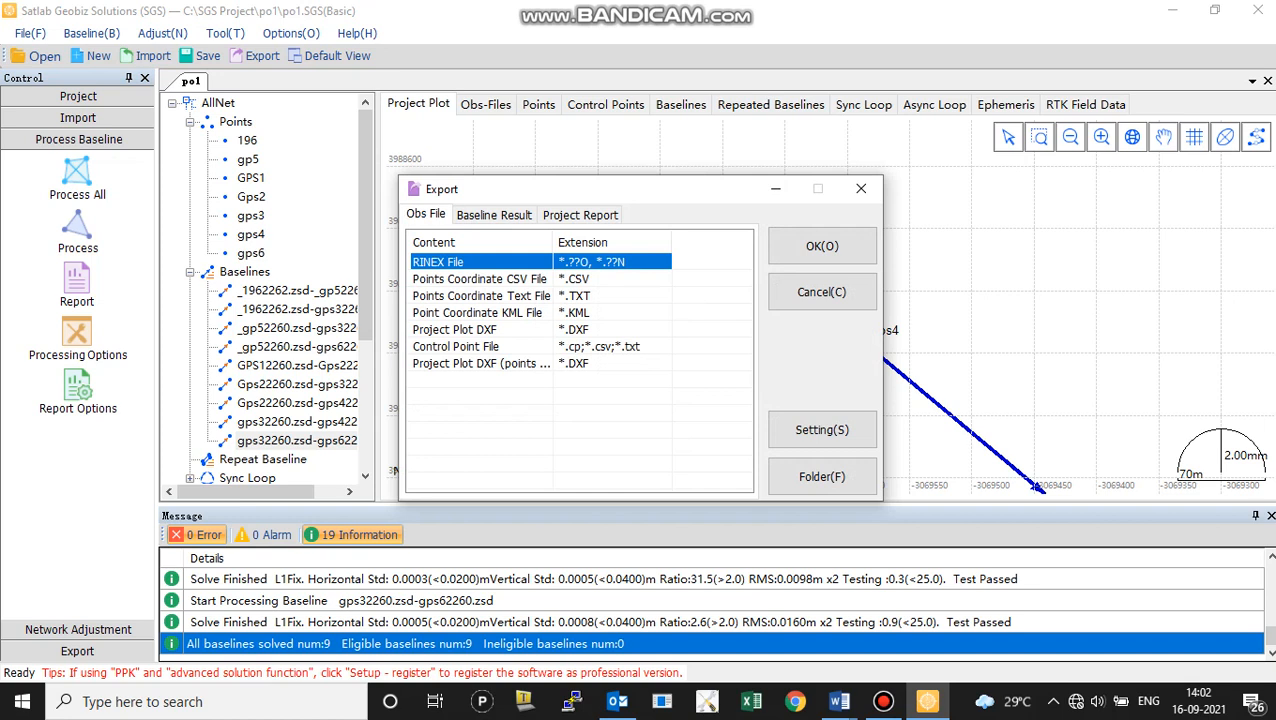
left_click(480, 279)
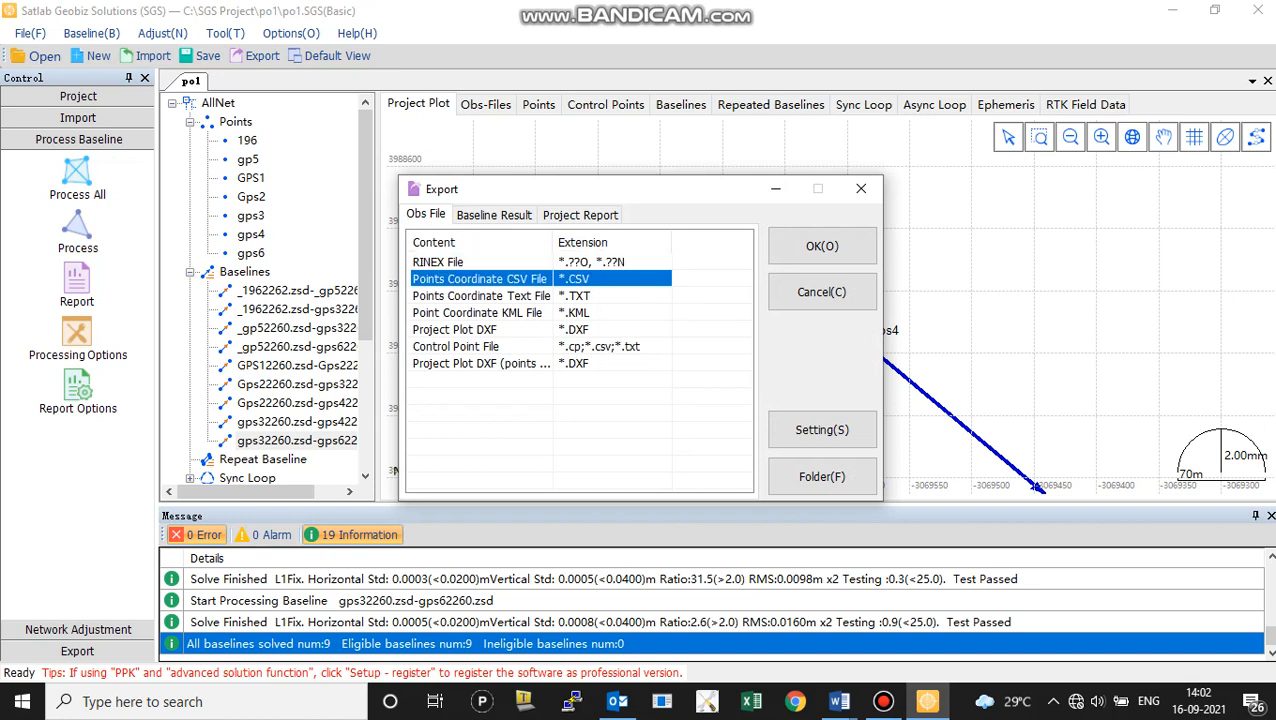
left_click(822, 246)
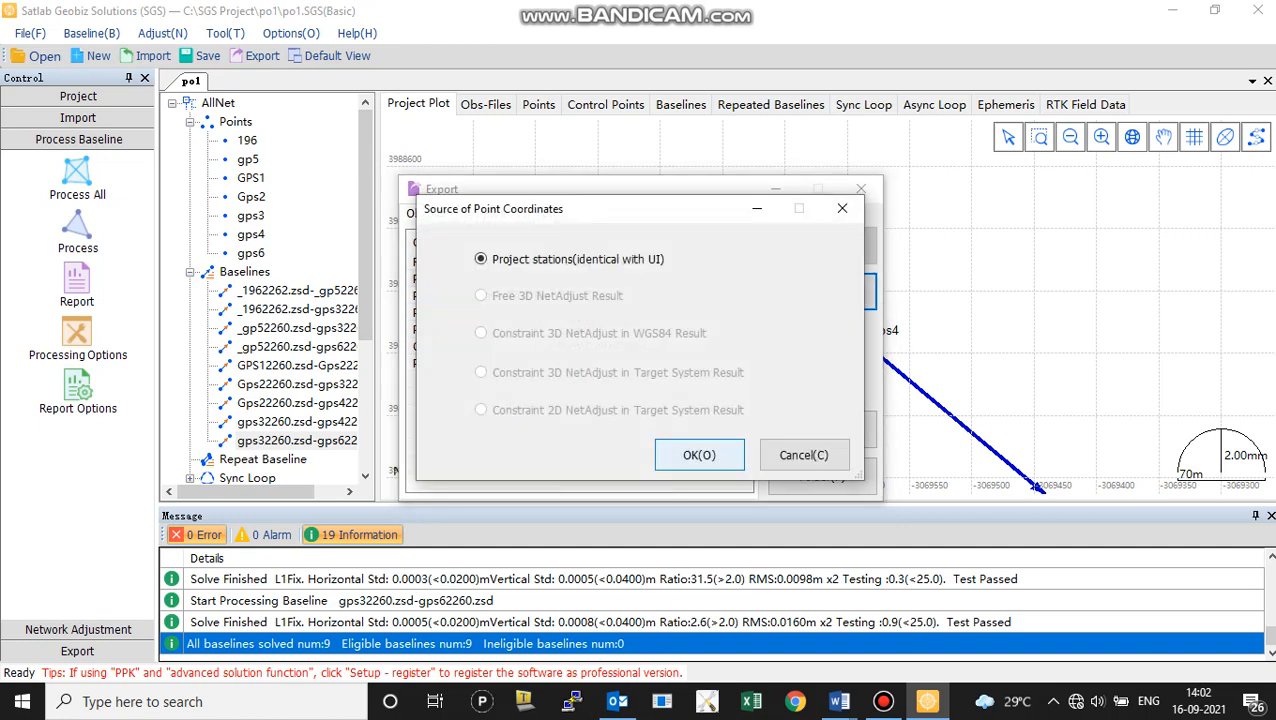
left_click(699, 455)
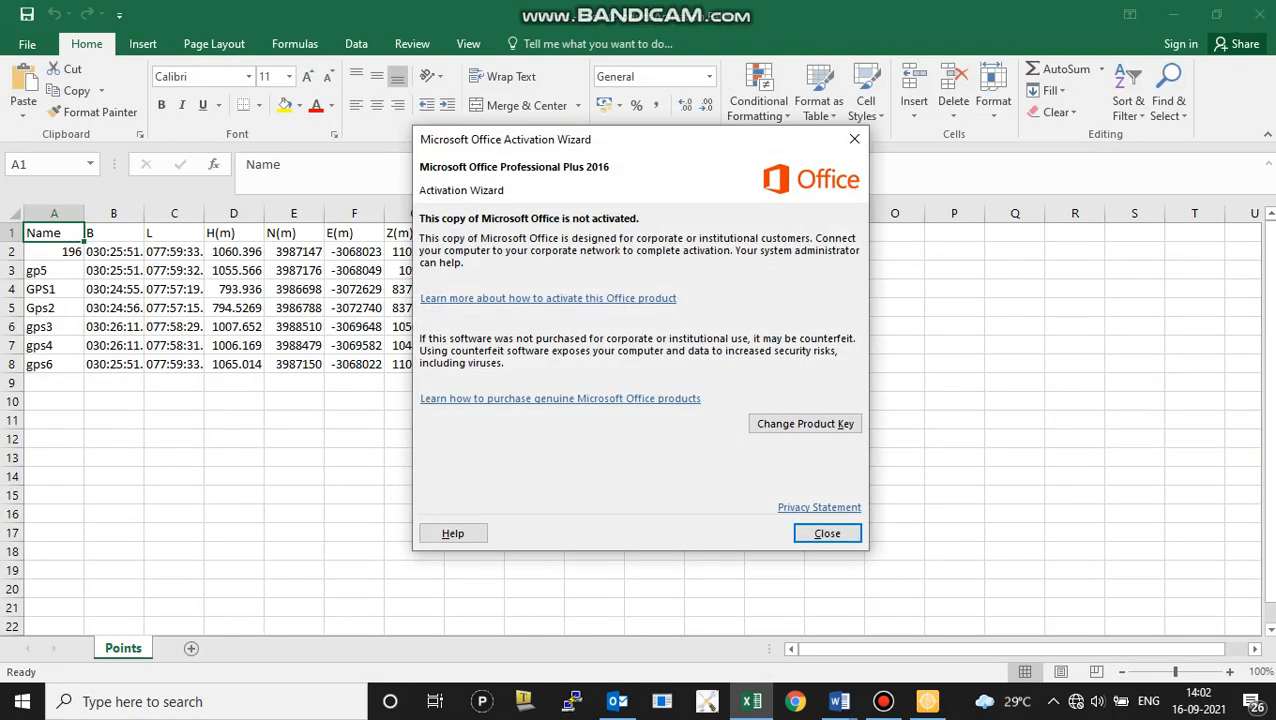
key("Return")
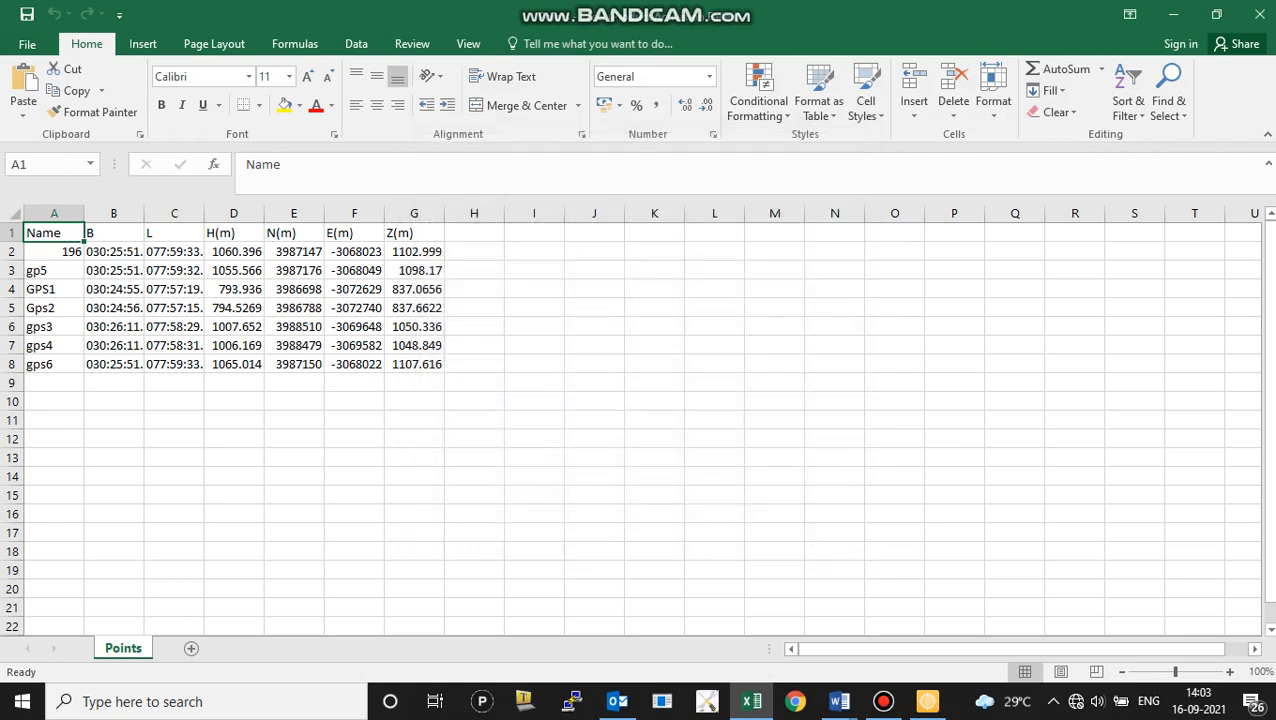